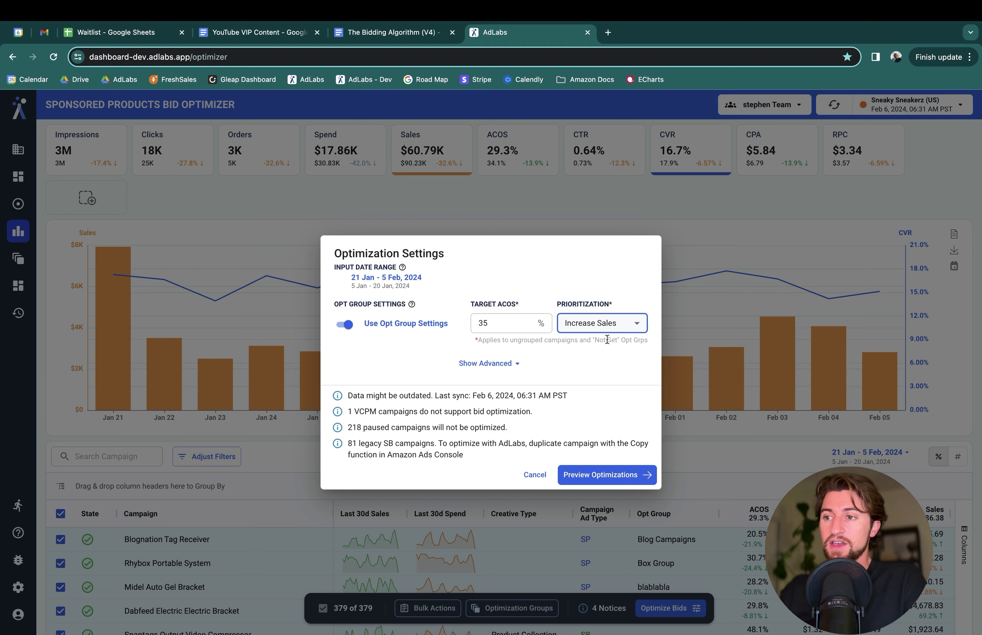
# Set the prioritization to Balanced and the target ACOS to 30% in the optimization settings.
pyautogui.click(609, 328)
pyautogui.click(600, 381)
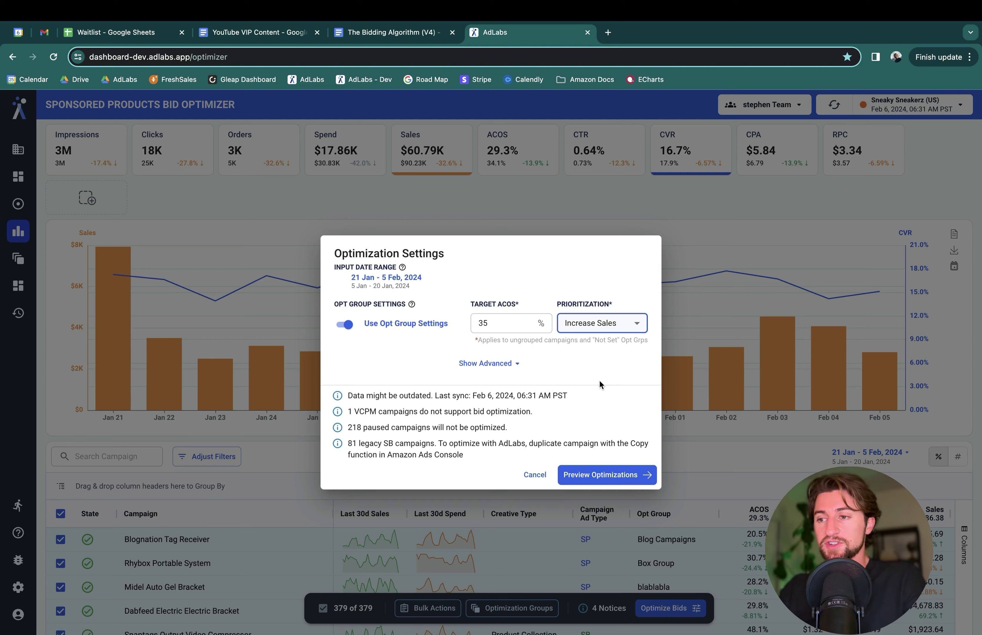
pyautogui.click(613, 326)
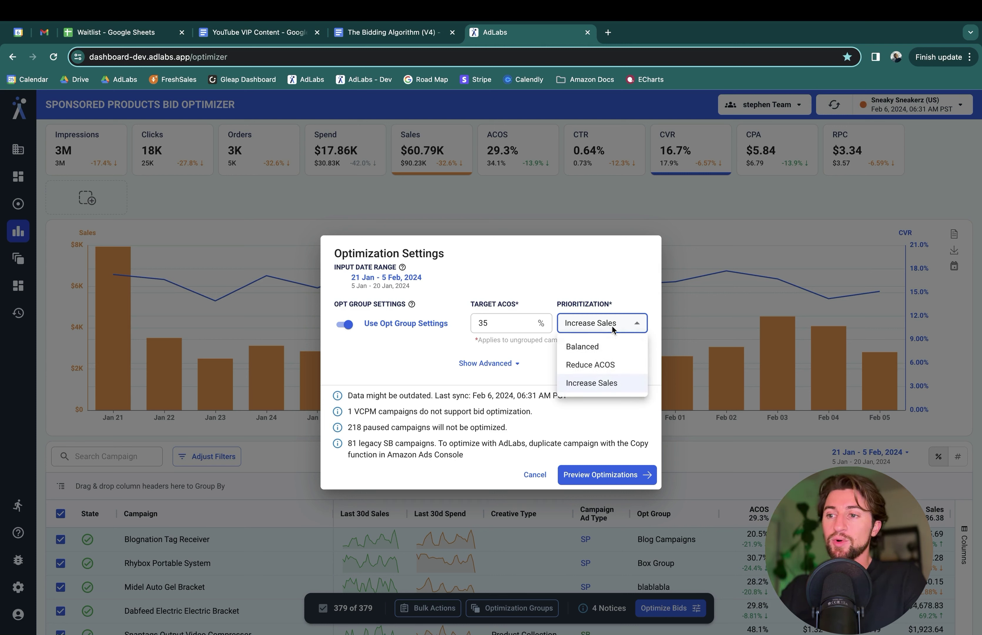
pyautogui.click(520, 325)
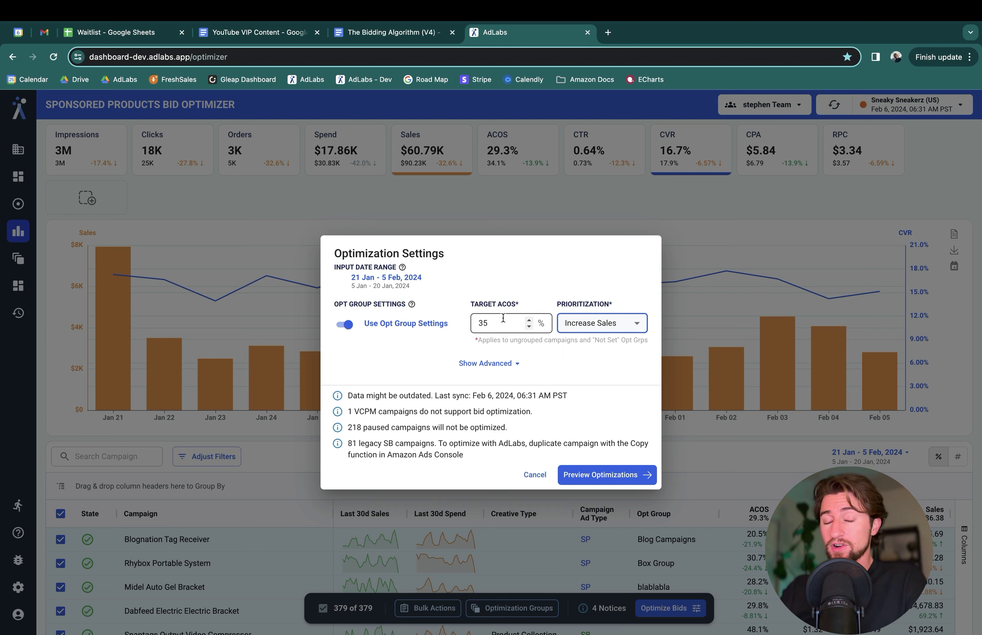
pyautogui.click(622, 328)
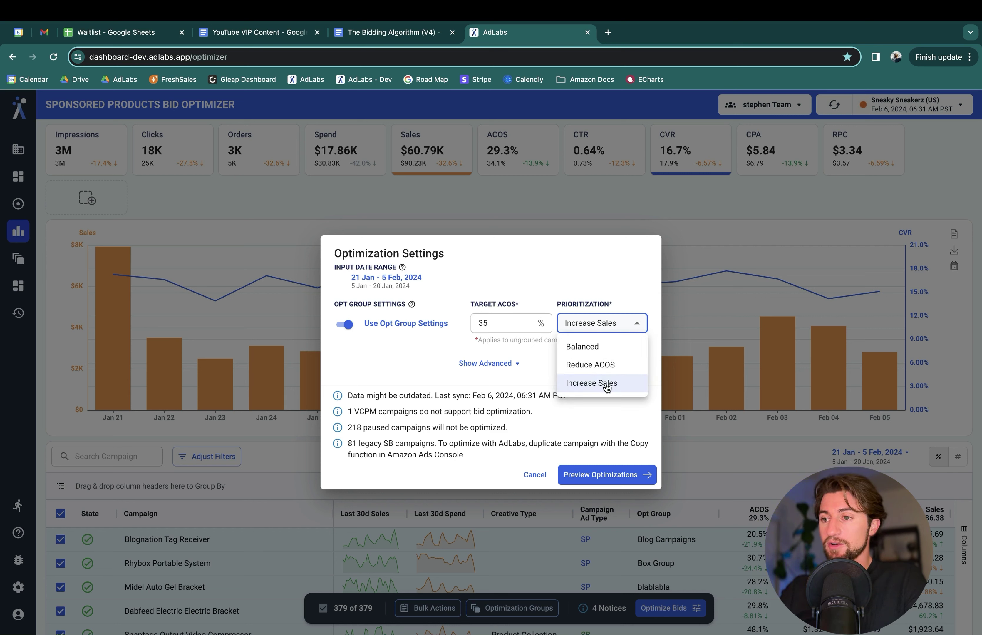
pyautogui.click(610, 346)
pyautogui.click(512, 323)
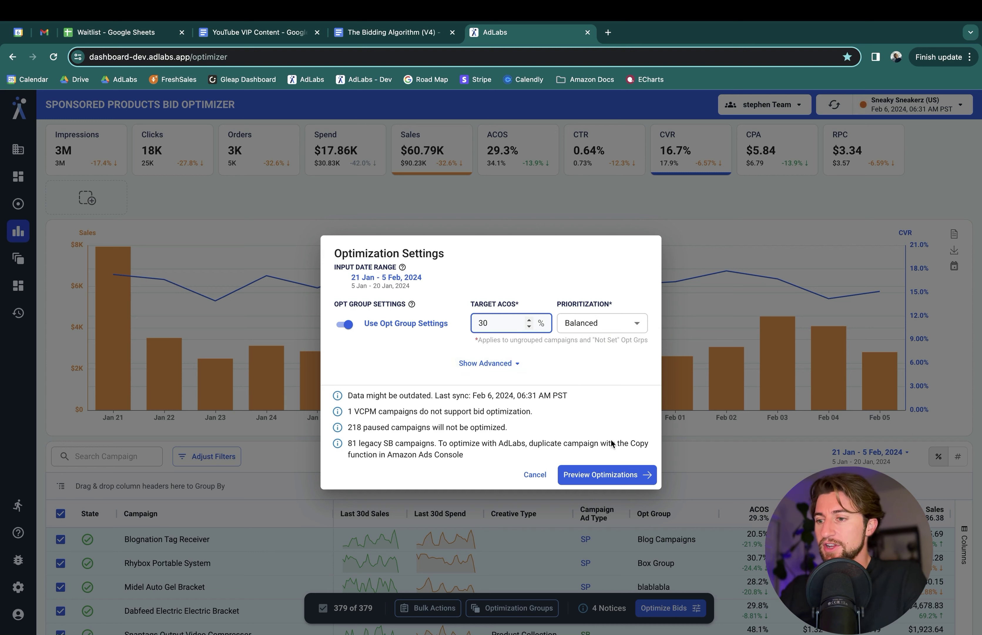
# Read the notice about legacy SB campaigns and generate the preview of the bid optimizations.
pyautogui.click(611, 475)
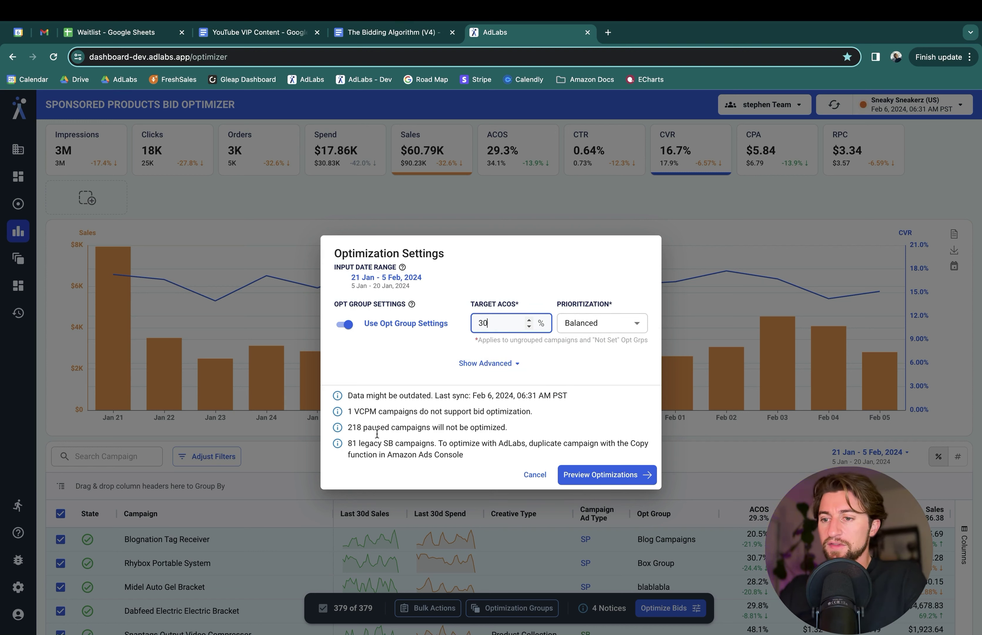
pyautogui.moveTo(357, 446)
pyautogui.mouseDown()
pyautogui.moveTo(400, 445)
pyautogui.moveTo(354, 443)
pyautogui.mouseUp()
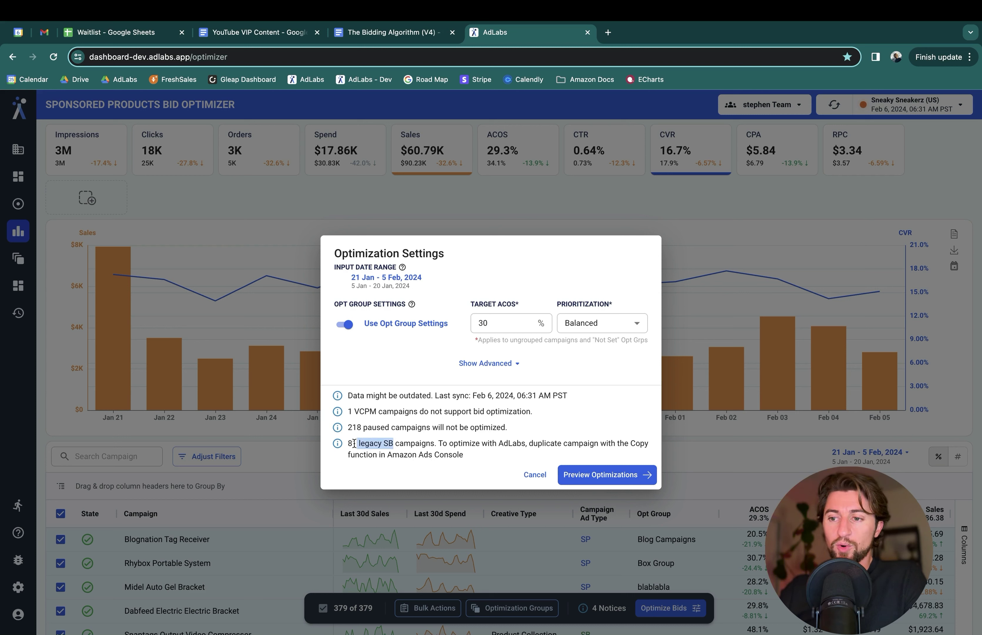
pyautogui.click(359, 443)
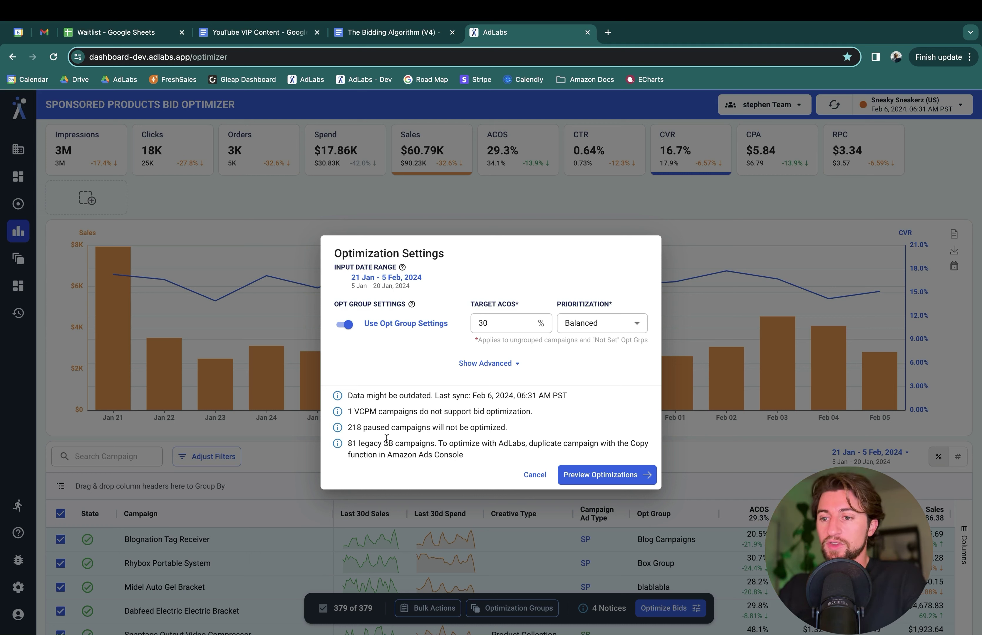
pyautogui.moveTo(380, 442); pyautogui.dragTo(431, 441)
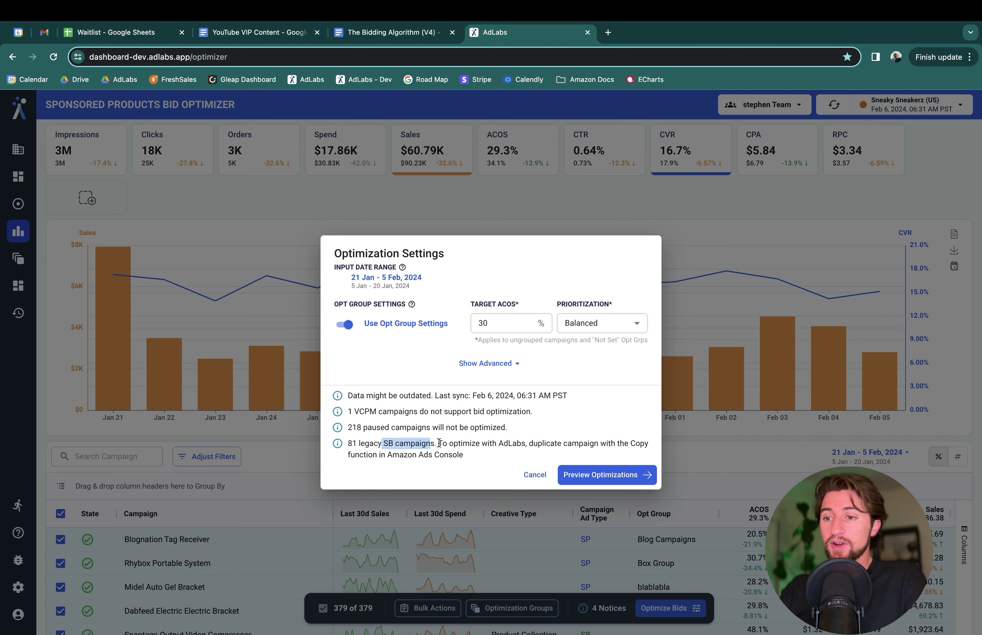
pyautogui.click(436, 443)
pyautogui.moveTo(434, 442); pyautogui.dragTo(364, 440)
pyautogui.click(478, 442)
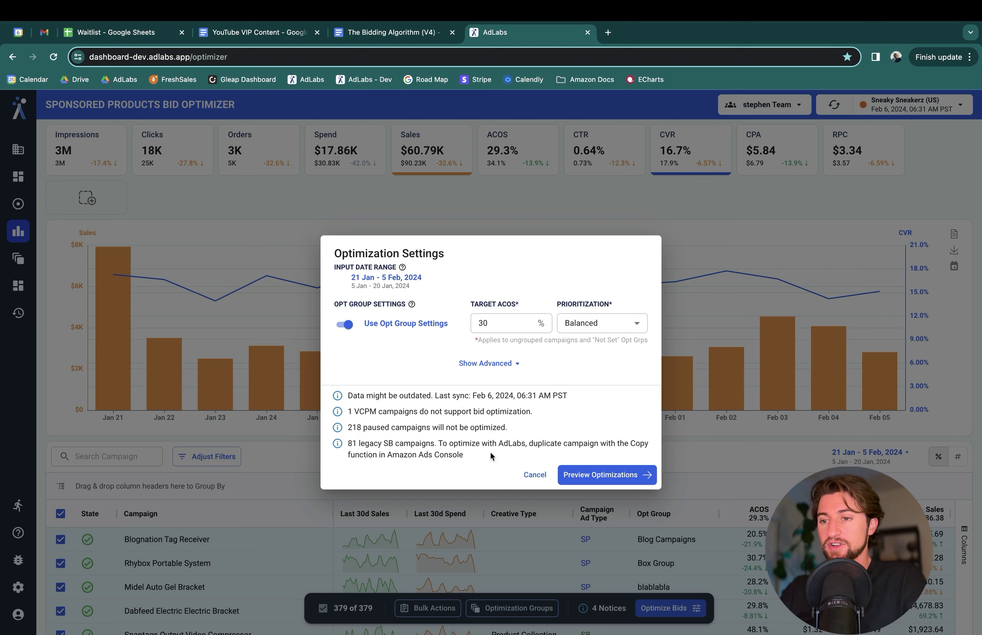
pyautogui.click(617, 472)
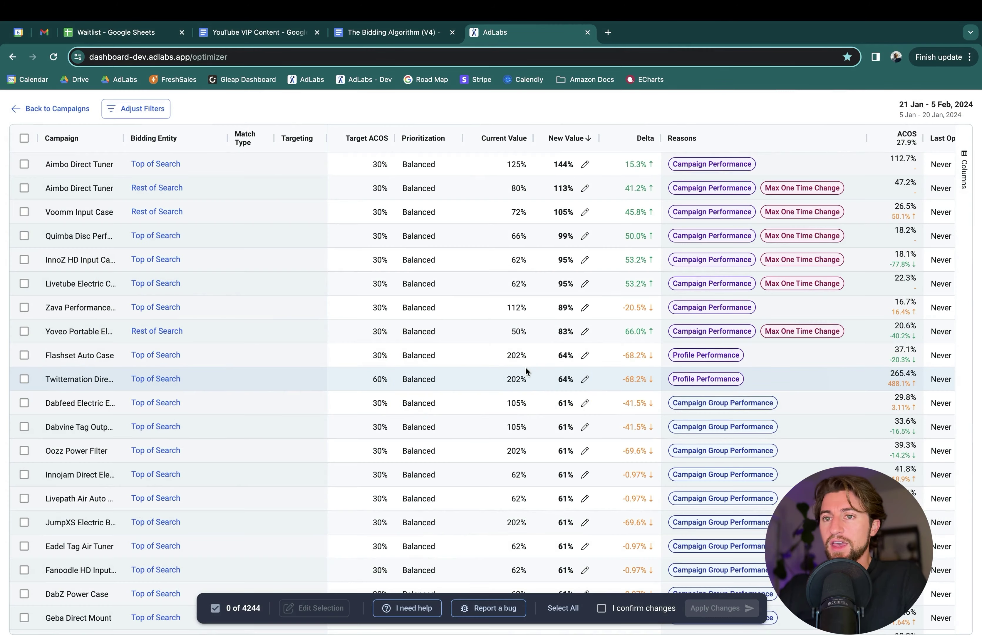
# Sort the previewed bid optimizations by Spend, highest first.
pyautogui.scroll(-20, 525, 366)
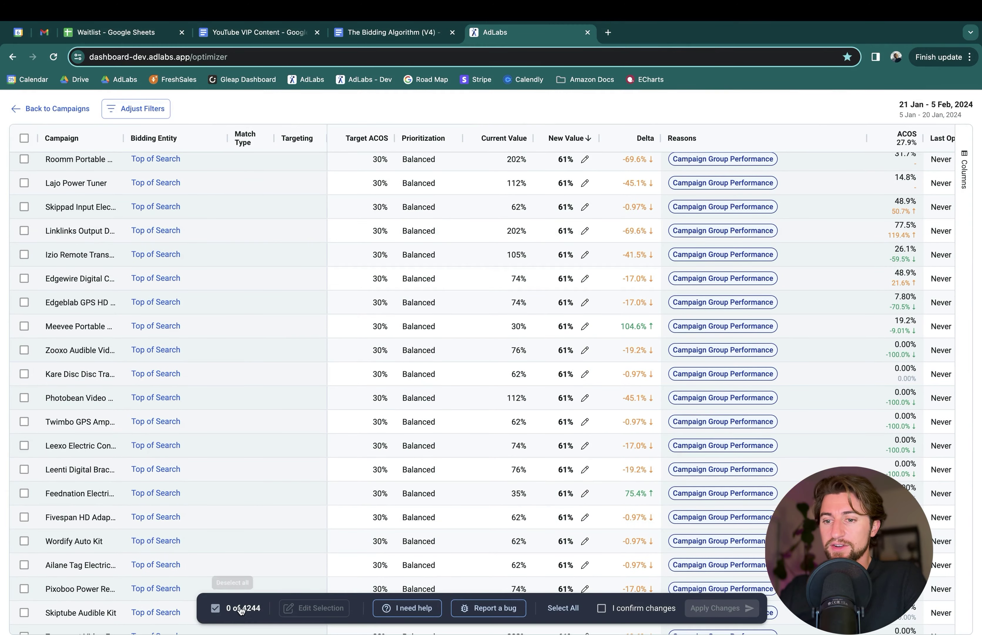
pyautogui.scroll(-12, 466, 421)
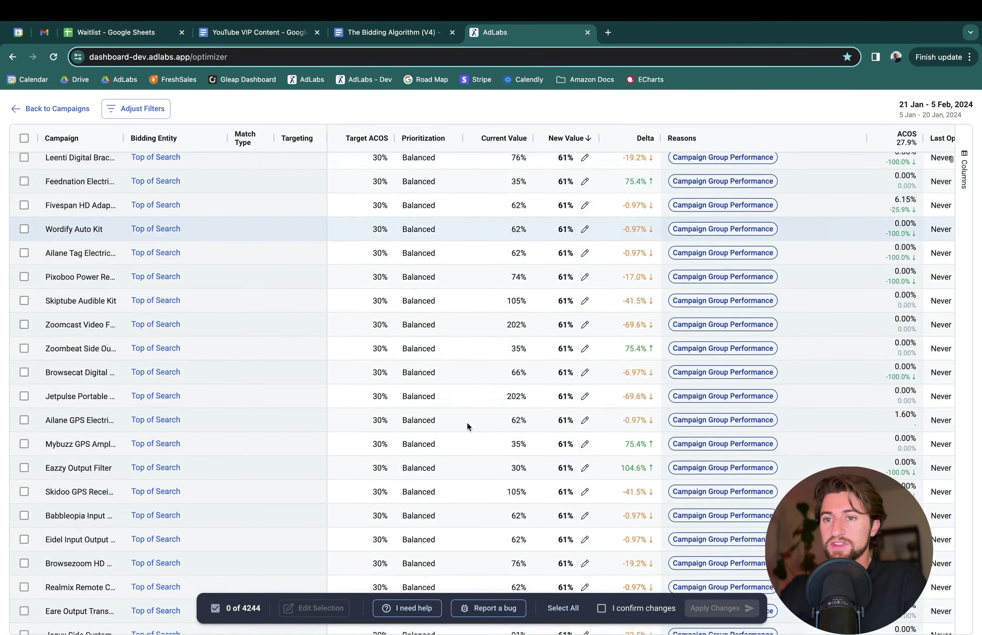
pyautogui.scroll(-20, 415, 324)
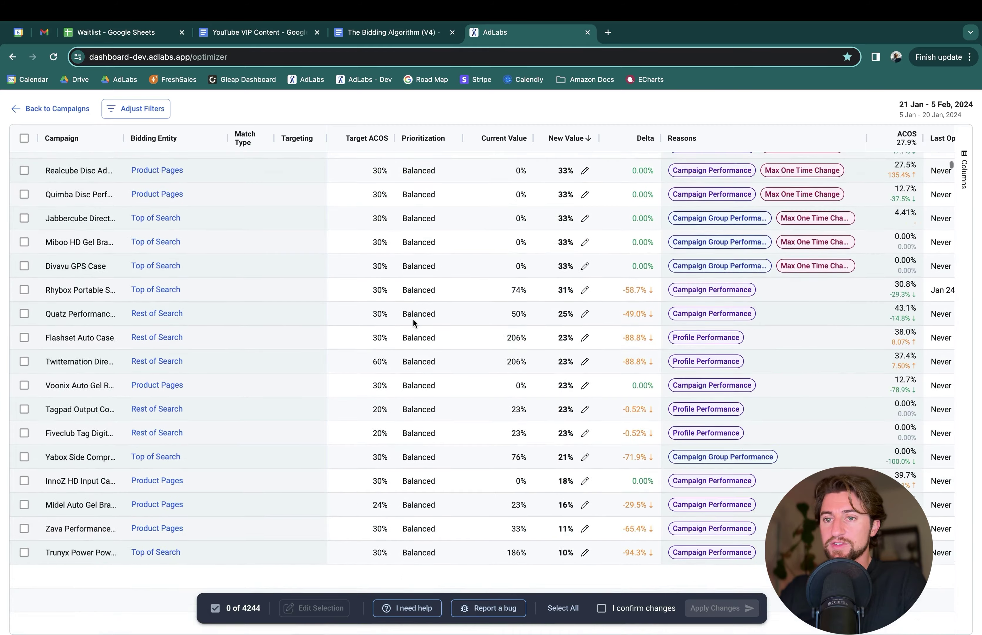
pyautogui.scroll(20, 414, 324)
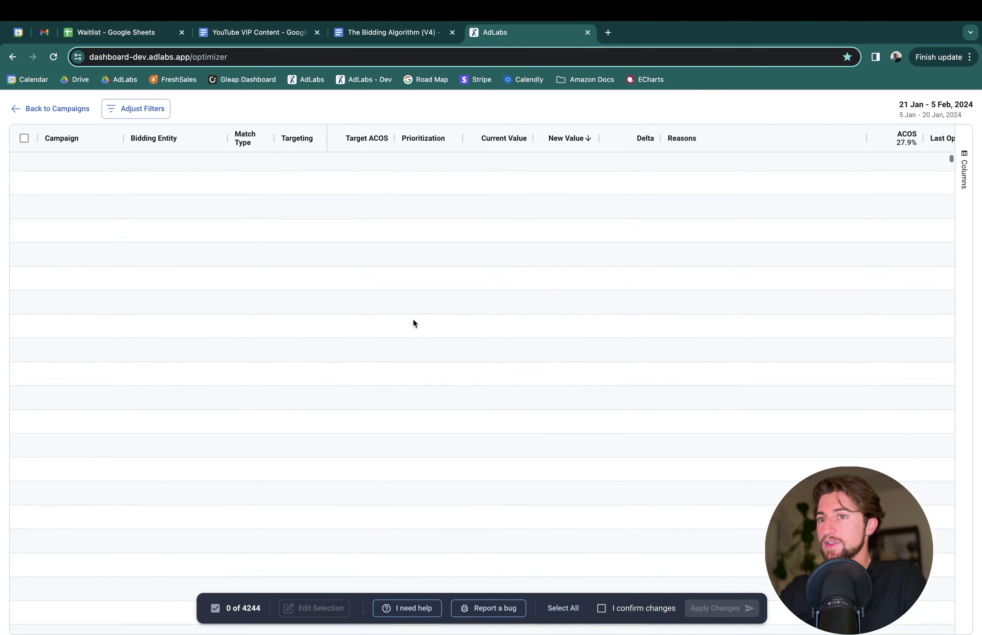
pyautogui.hscroll(5, 414, 324)
pyautogui.hscroll(8, 413, 319)
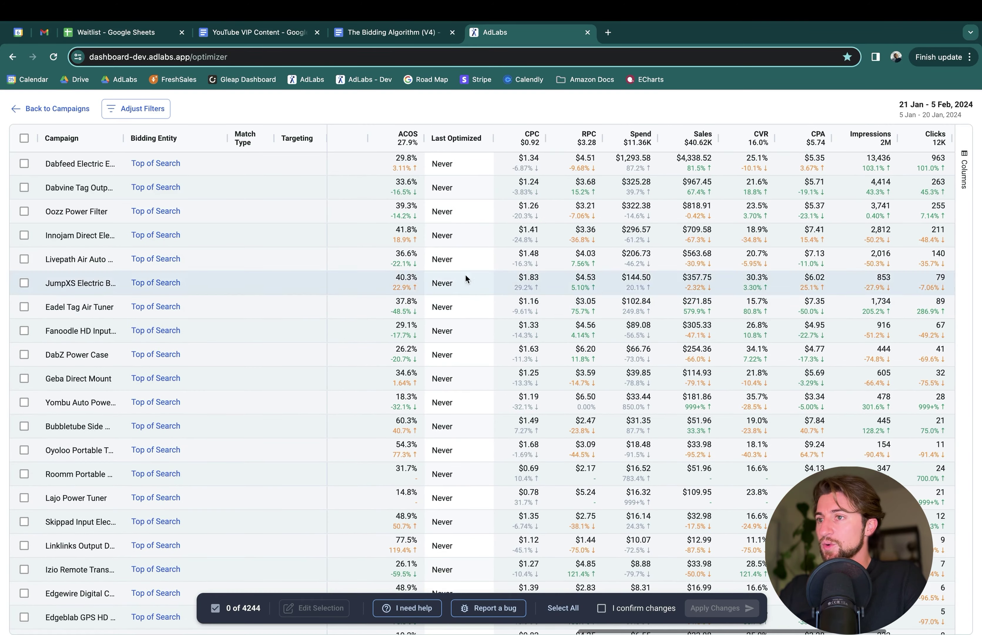
pyautogui.click(633, 145)
pyautogui.click(633, 144)
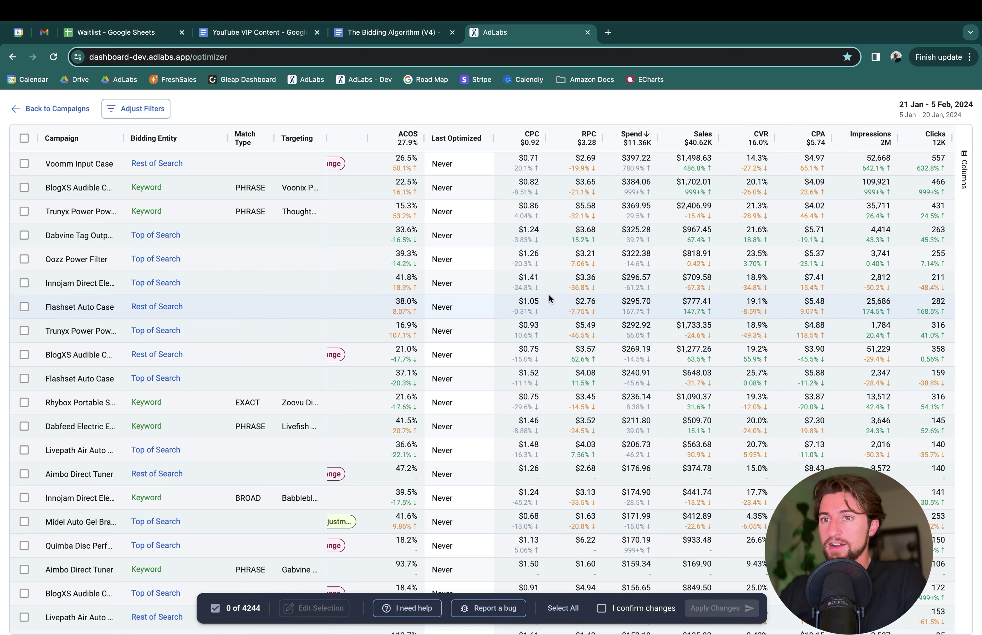
# Examine the proposed new values, deltas, reasons and performance metrics of the highest-spending bidding entities.
pyautogui.hscroll(-10, 549, 293)
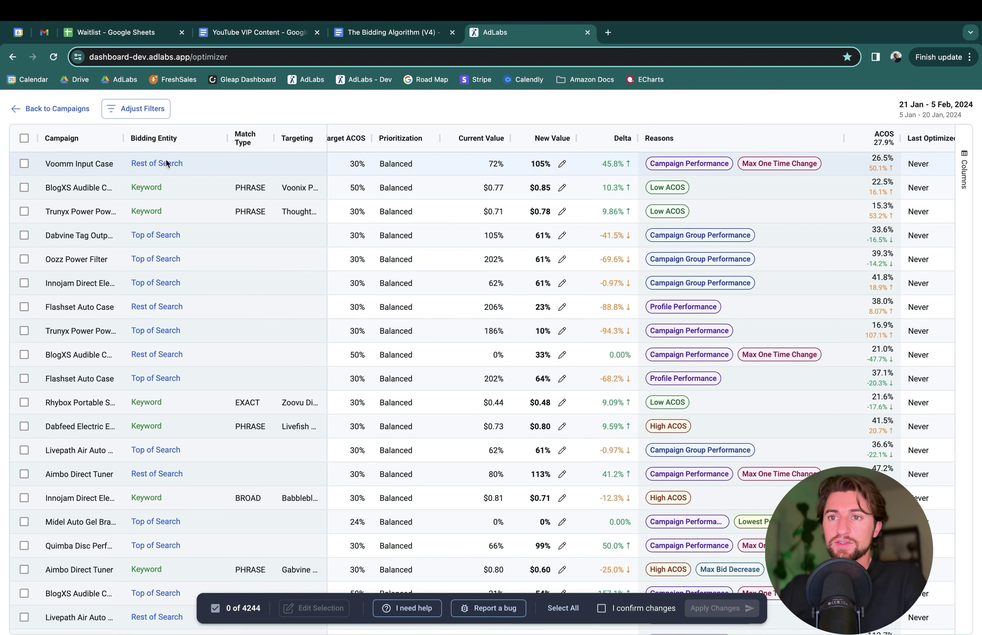
pyautogui.scroll(-20, 172, 263)
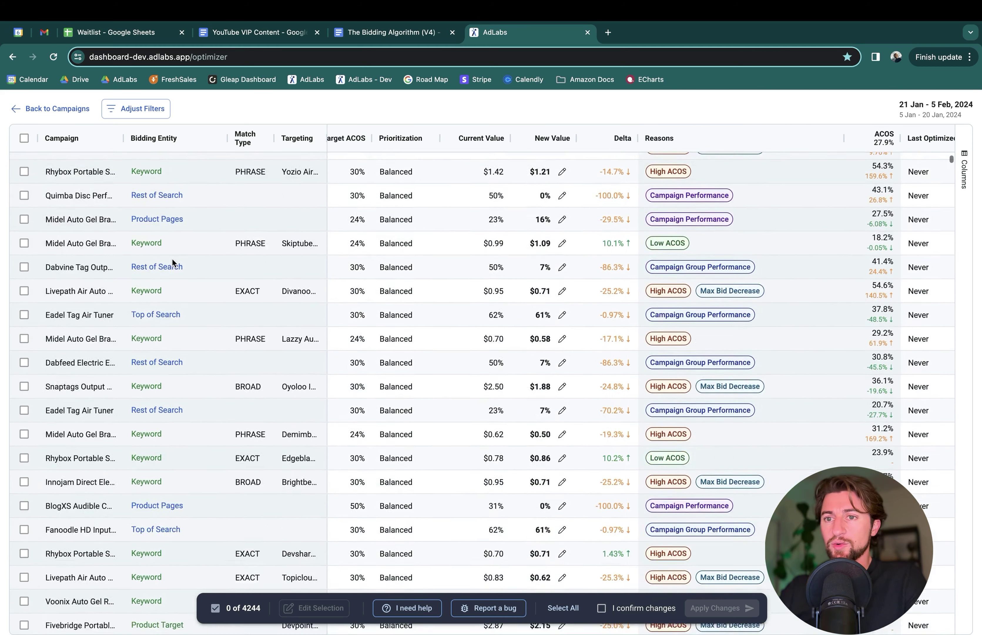
pyautogui.scroll(-5, 171, 259)
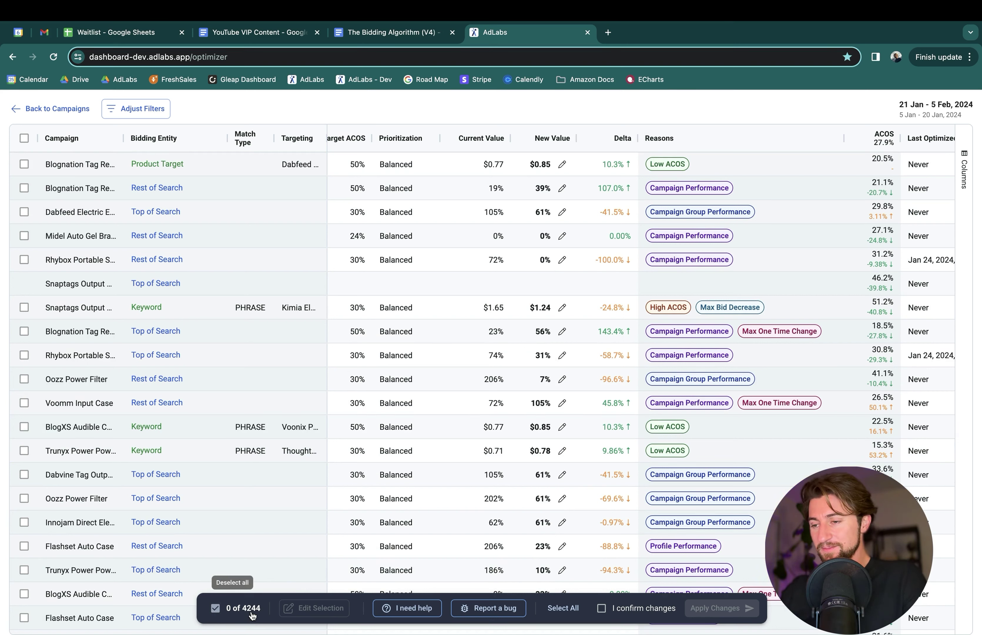
pyautogui.scroll(-10, 494, 446)
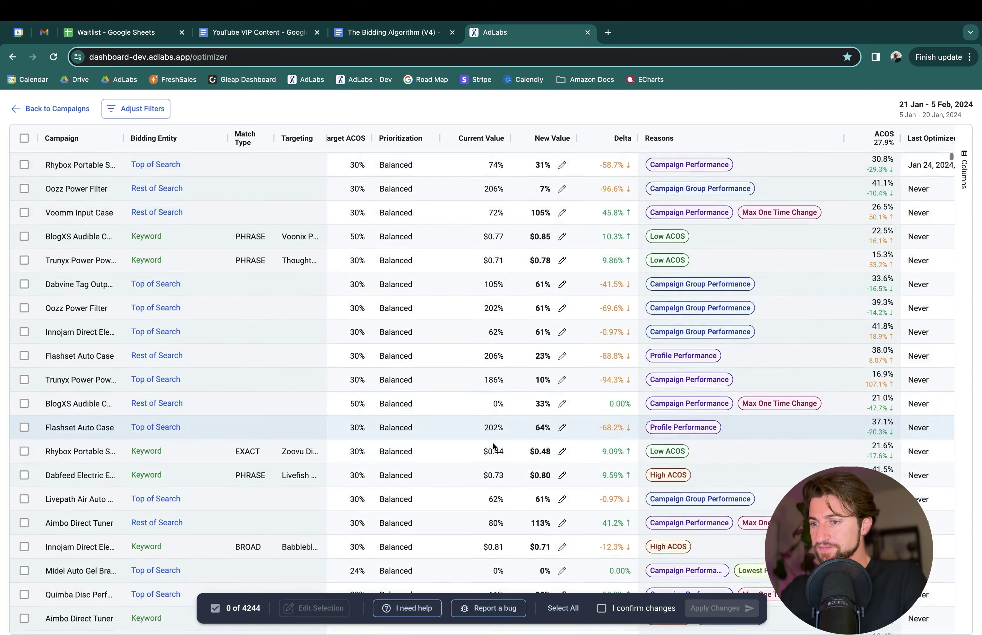
pyautogui.scroll(10, 493, 441)
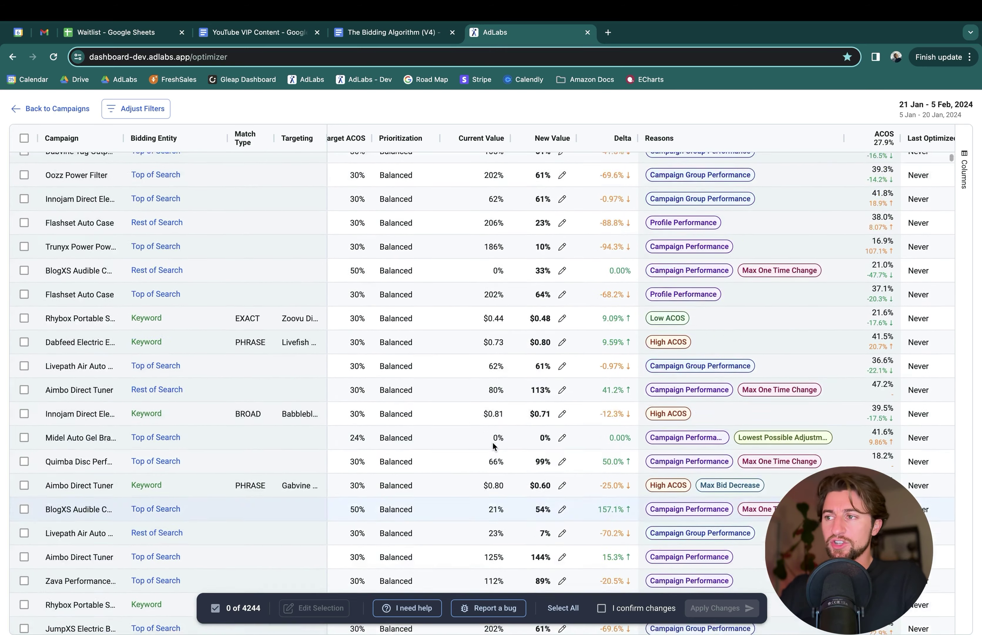
pyautogui.hscroll(5, 713, 326)
pyautogui.hscroll(3, 712, 329)
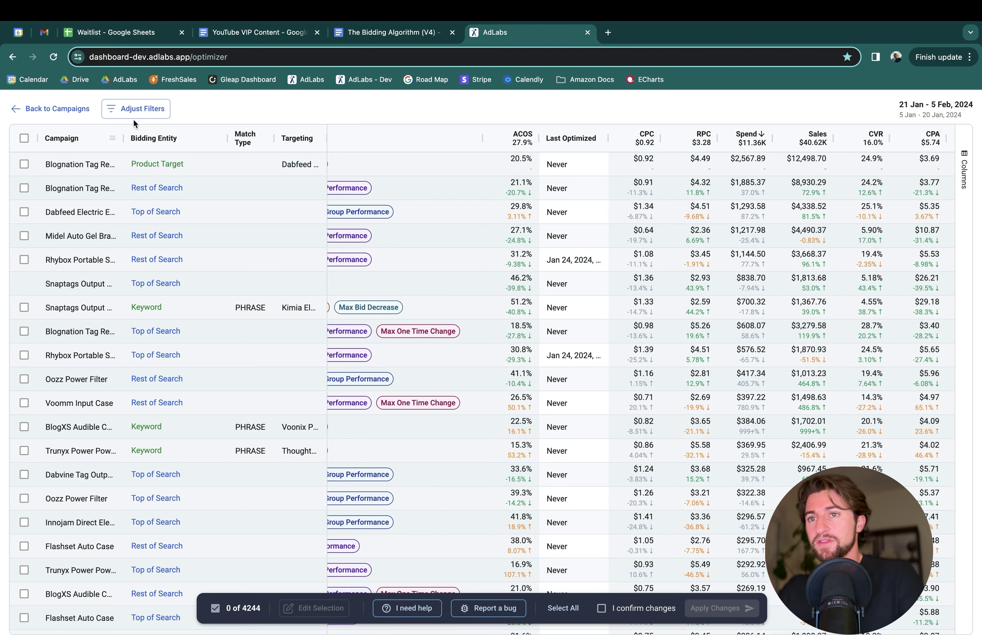
# Filter the optimization preview by Entities to show only the Top of Search placement.
pyautogui.click(139, 109)
pyautogui.click(332, 347)
pyautogui.click(329, 386)
pyautogui.click(336, 346)
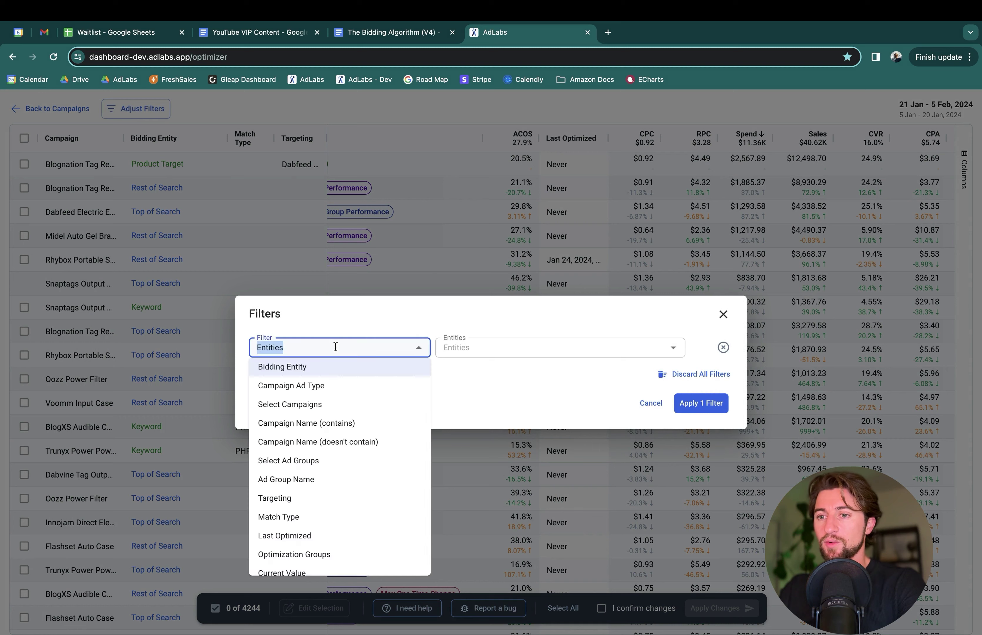
pyautogui.click(504, 351)
pyautogui.click(504, 351)
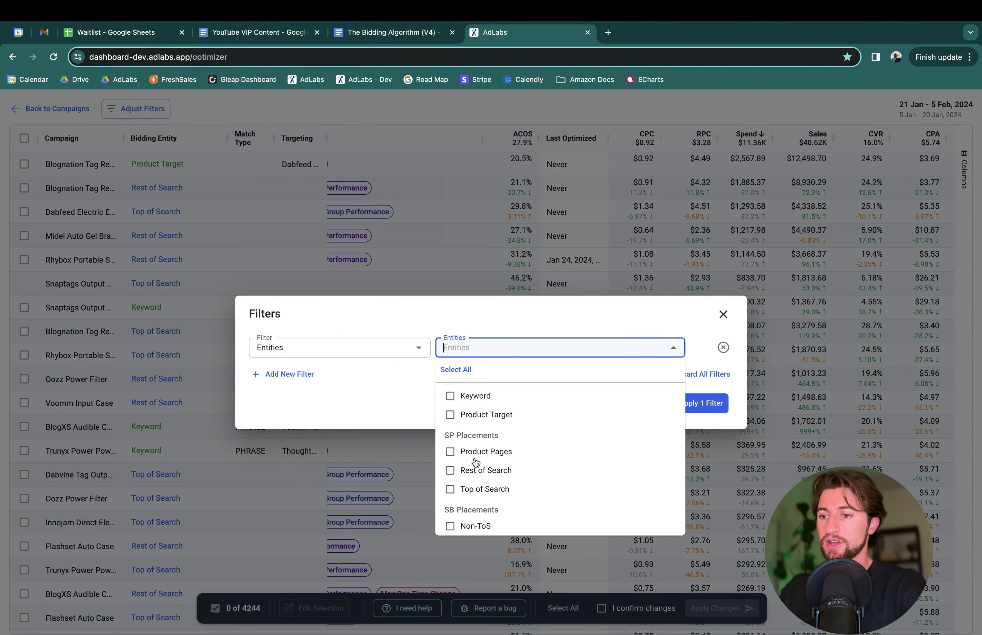
pyautogui.click(450, 489)
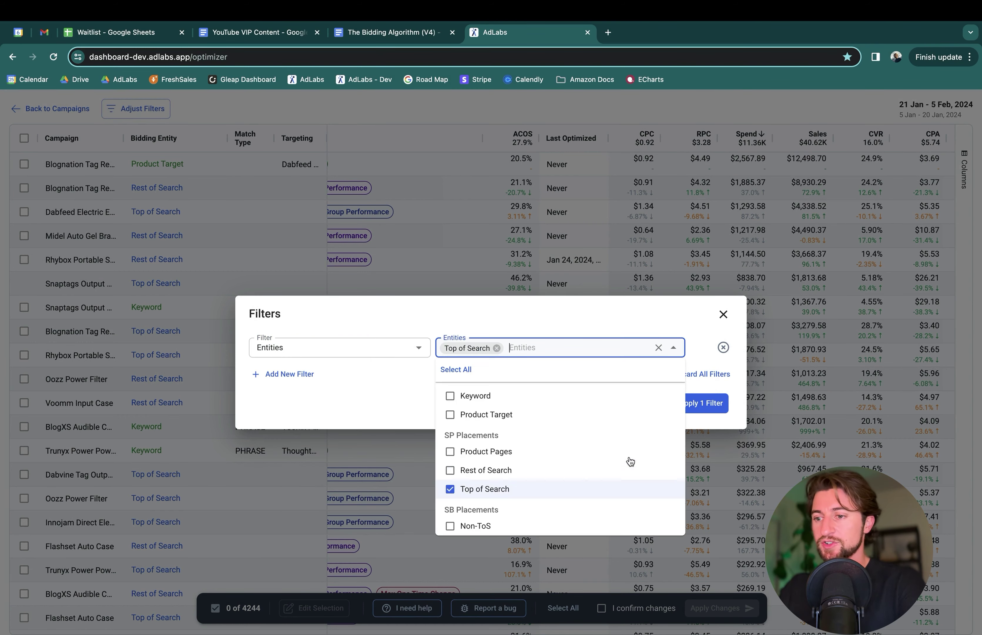
pyautogui.click(706, 403)
# Set the new Top of Search value for the Oozz Power Filter campaign to 50%.
pyautogui.hscroll(-5, 598, 362)
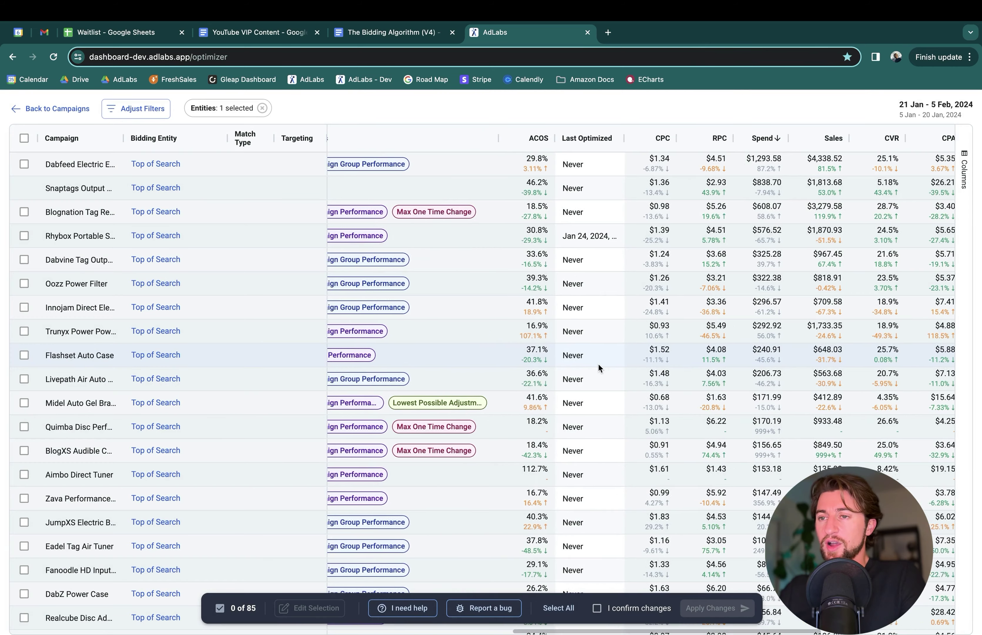
pyautogui.scroll(-3, 499, 264)
pyautogui.scroll(3, 497, 263)
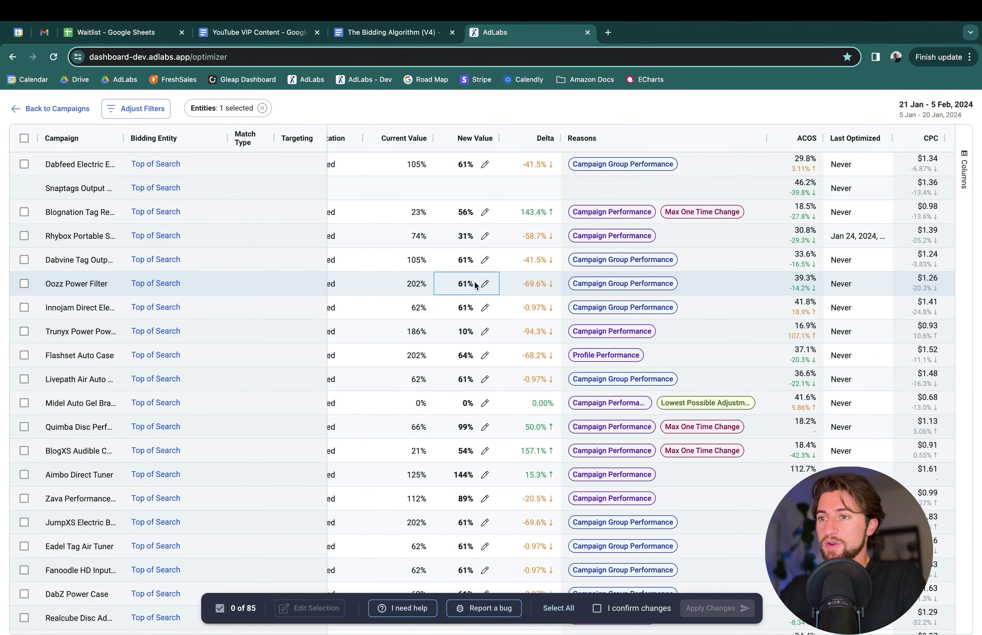
pyautogui.click(485, 283)
pyautogui.write('50')
pyautogui.press('Return')
# Look through the filtered Top of Search rows and remove the Entities filter.
pyautogui.scroll(-1, 474, 410)
pyautogui.scroll(-15, 473, 411)
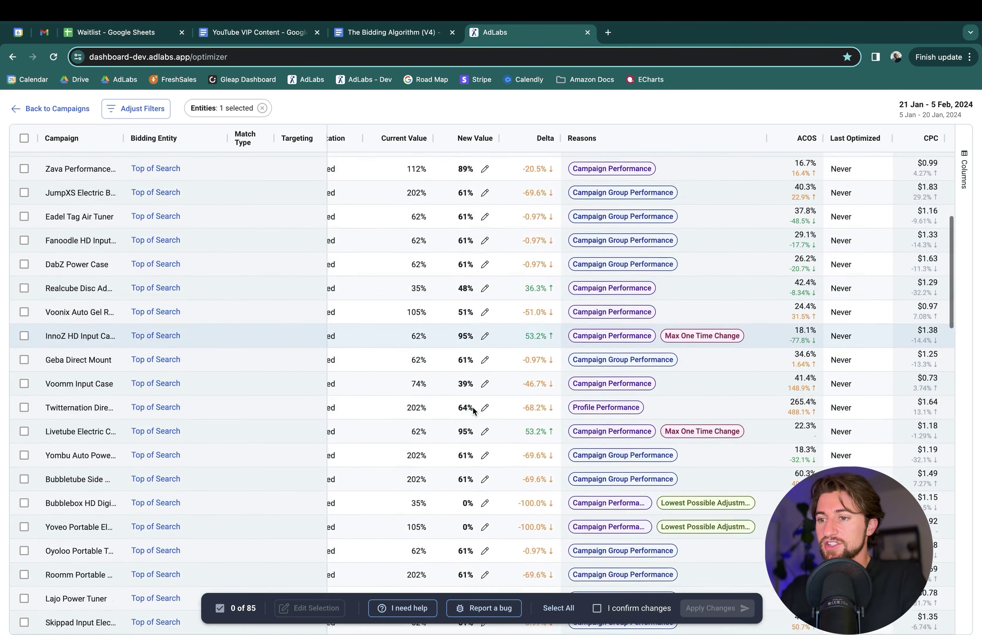
pyautogui.scroll(9, 474, 411)
pyautogui.scroll(8, 473, 410)
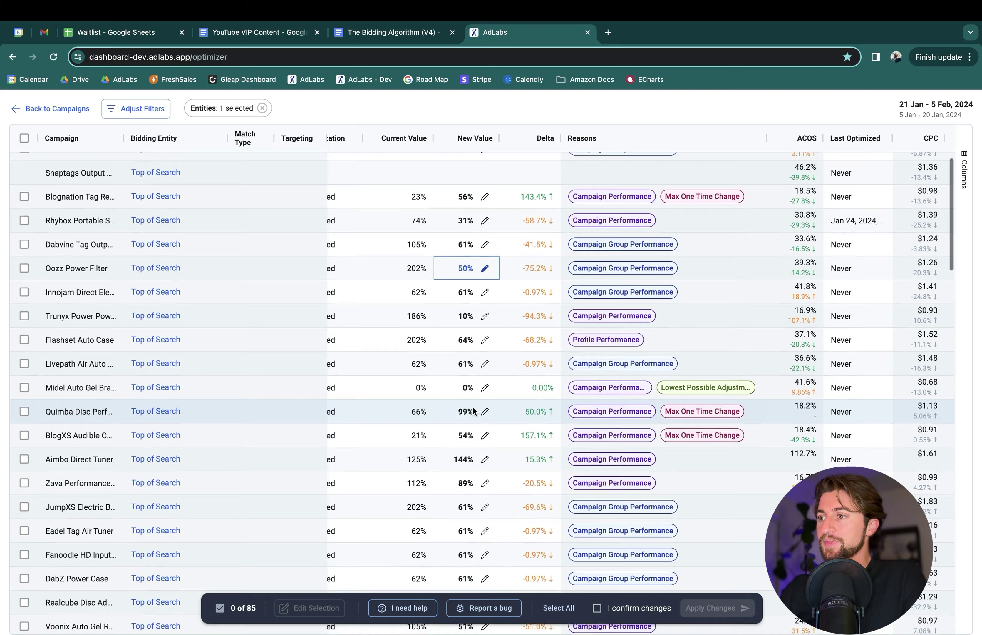
pyautogui.hscroll(7, 473, 411)
pyautogui.scroll(-8, 473, 411)
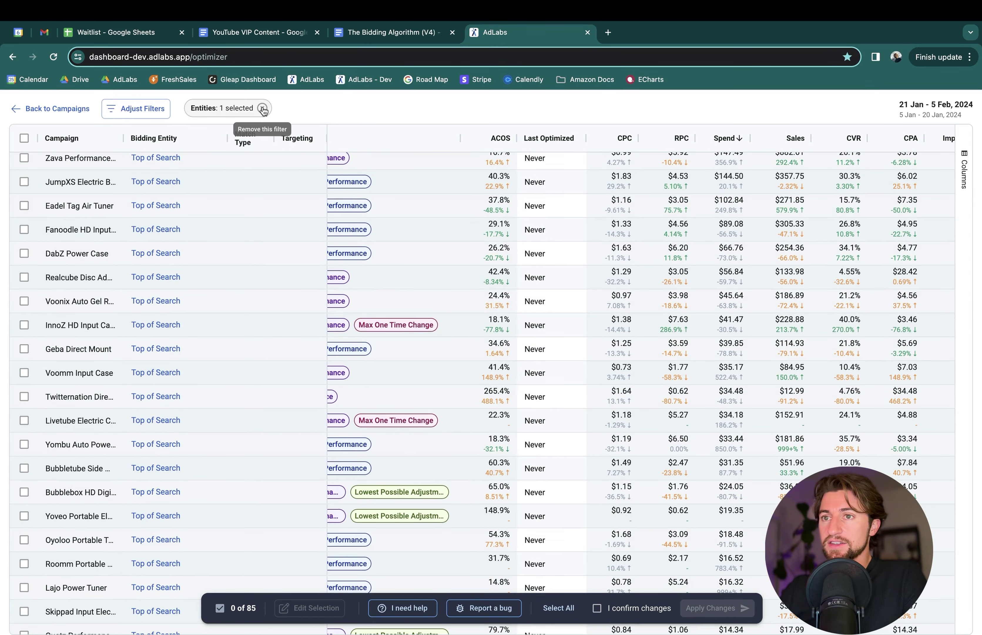
pyautogui.click(265, 108)
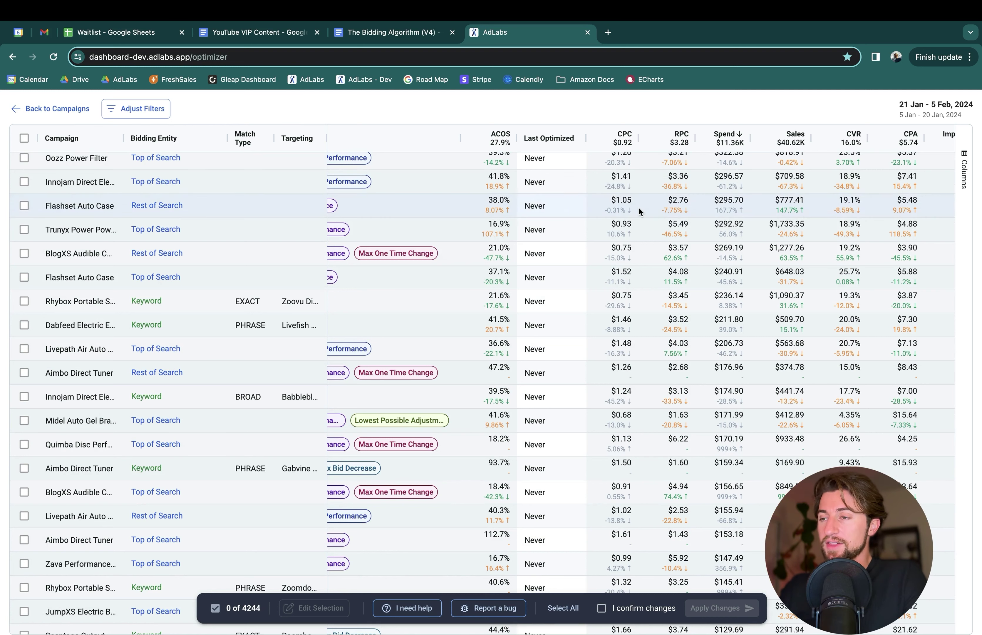
# Review the Spend figures across all bidding entities and reapply the highest-first Spend sort.
pyautogui.moveTo(729, 240)
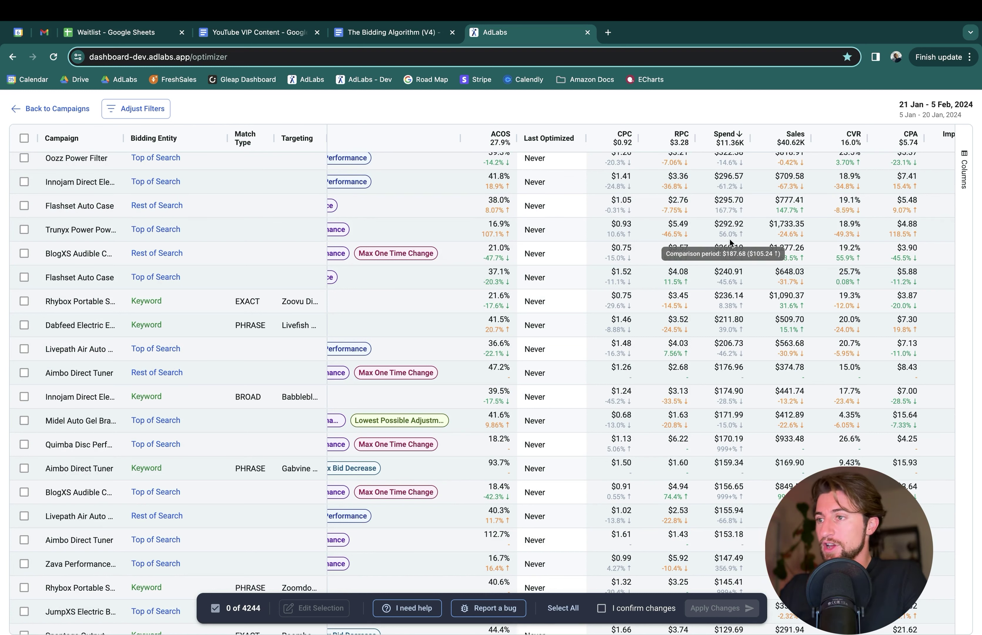
pyautogui.scroll(-10, 660, 362)
pyautogui.scroll(-5, 660, 363)
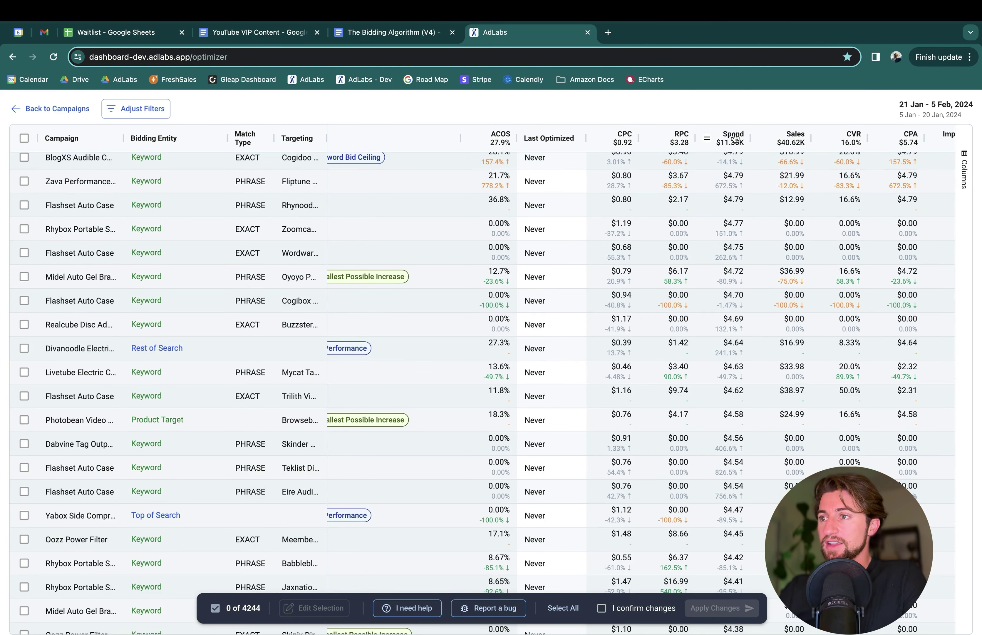
pyautogui.click(734, 137)
pyautogui.click(734, 138)
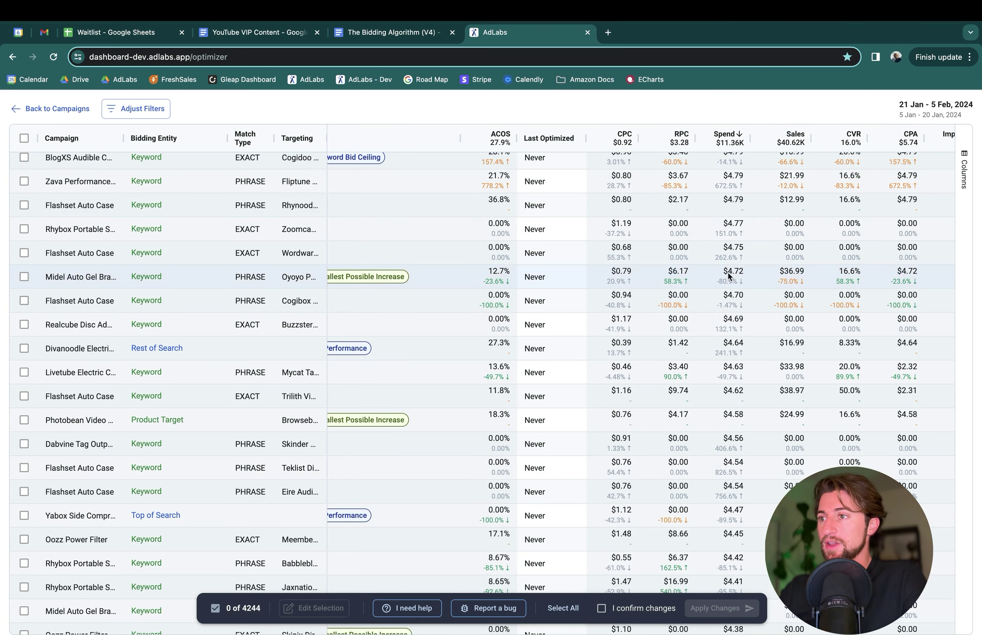
# Review the suggested new values, deltas and reasons across all bidding entities, briefly selecting and deselecting the Dabfeed Electric Top of Search row.
pyautogui.scroll(-5, 728, 272)
pyautogui.scroll(-8, 728, 272)
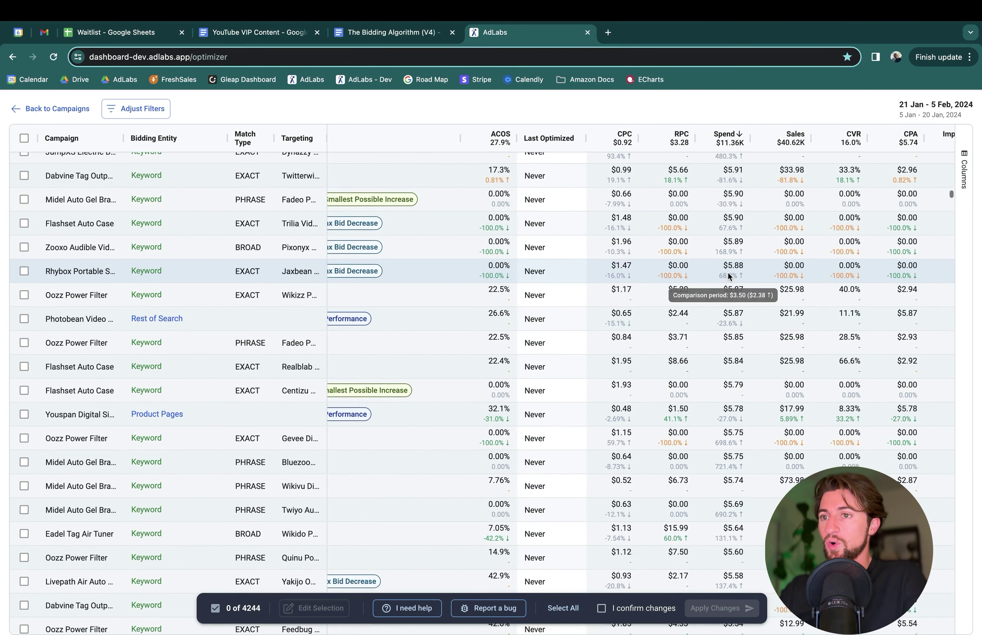
pyautogui.hscroll(-6, 727, 271)
pyautogui.scroll(-15, 727, 272)
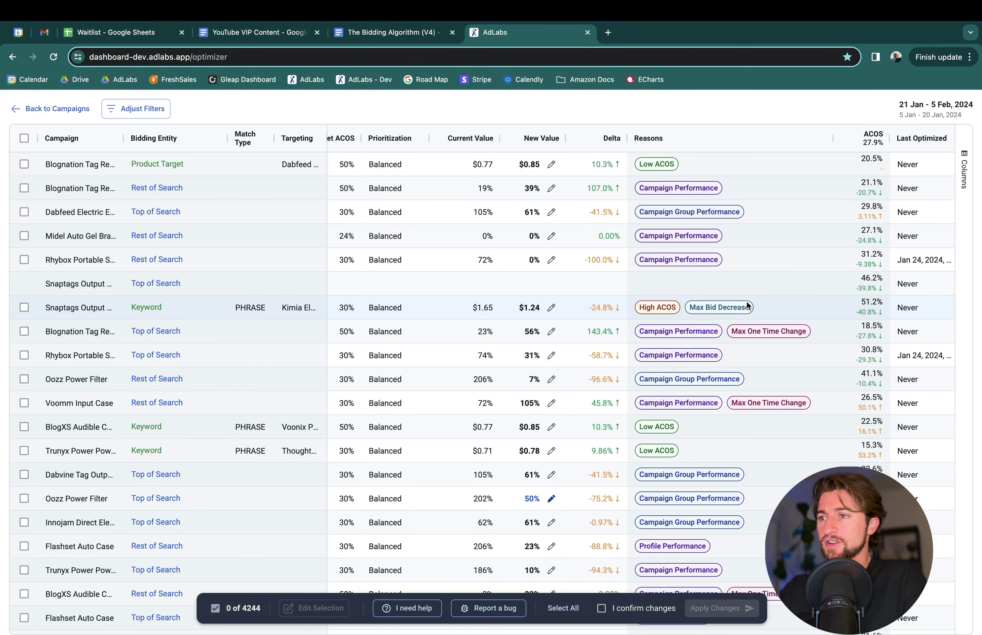
pyautogui.hscroll(5, 746, 303)
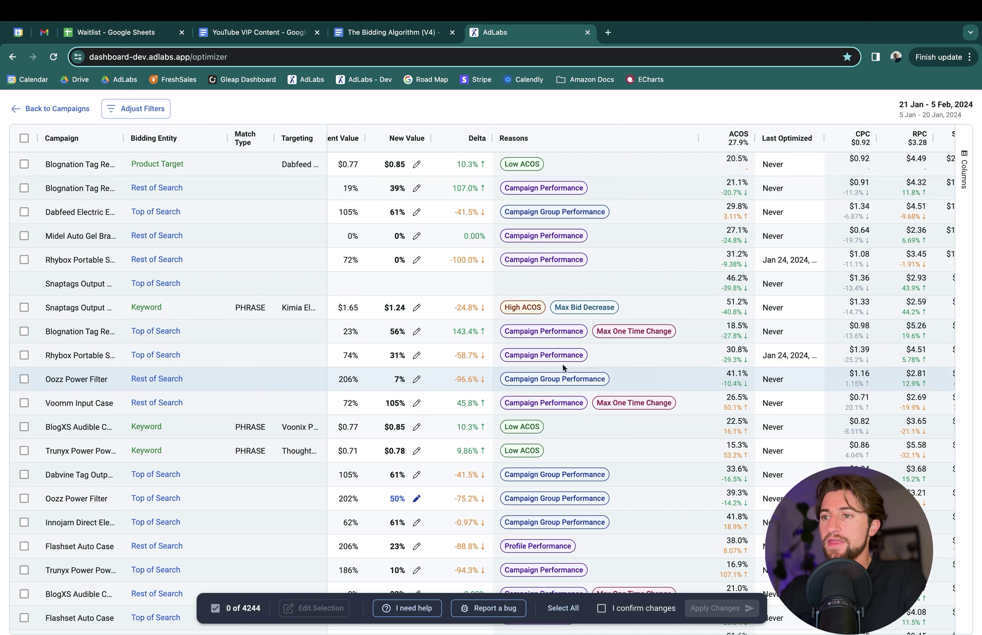
pyautogui.hscroll(-6, 494, 242)
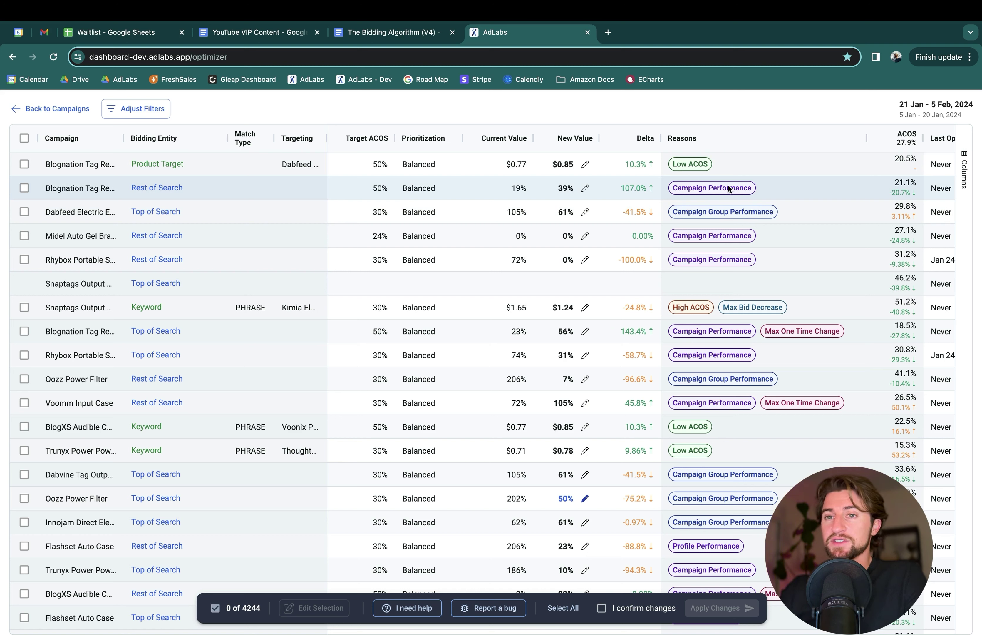
pyautogui.click(26, 211)
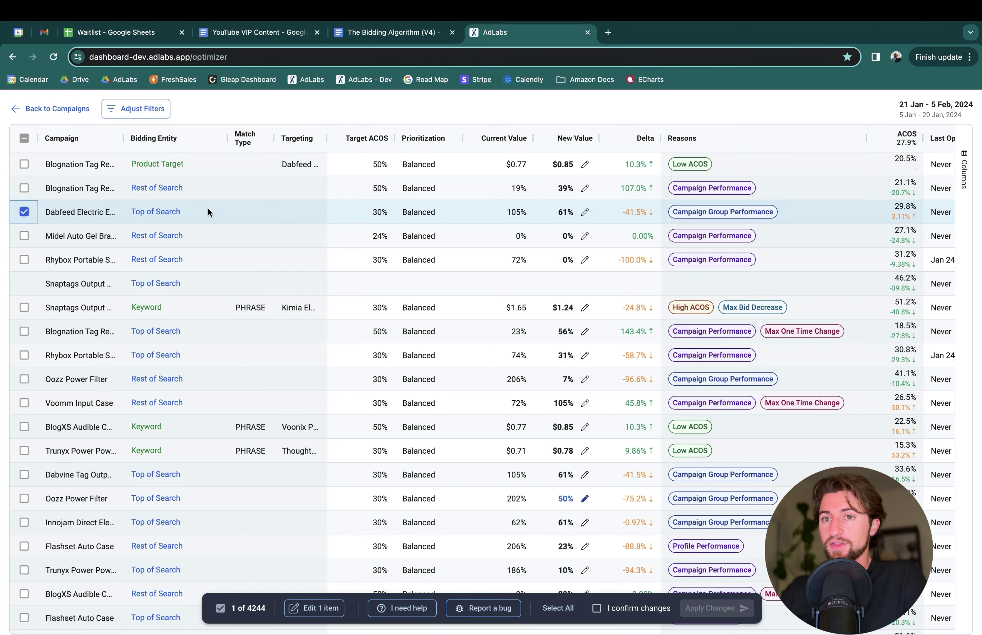
pyautogui.click(24, 212)
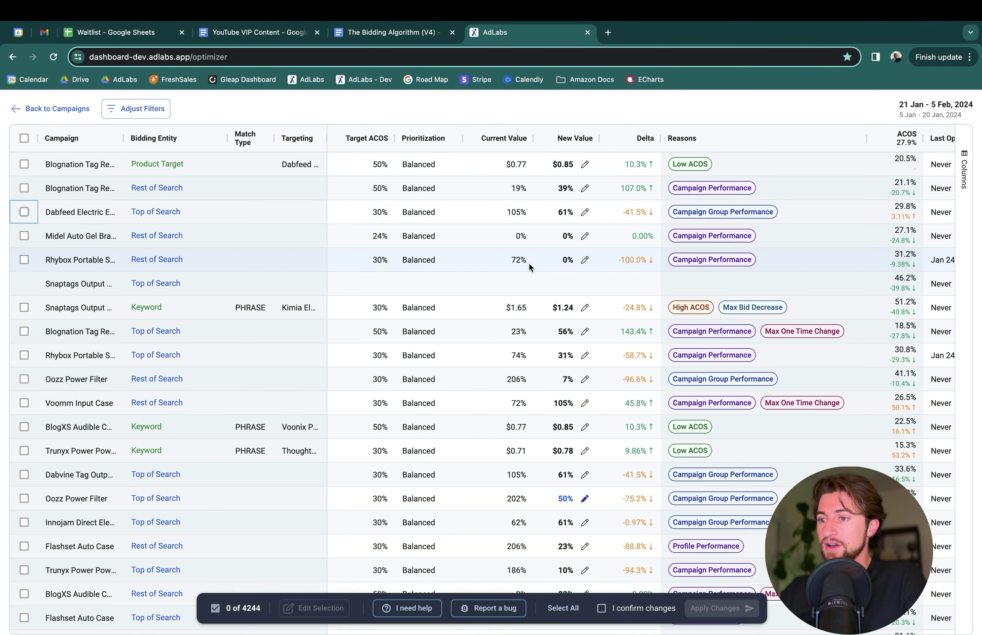
# Select all suggested bid changes, mark them as confirmed for applying, look back over them and withdraw the confirmation.
pyautogui.scroll(-2, 528, 263)
pyautogui.scroll(-15, 529, 262)
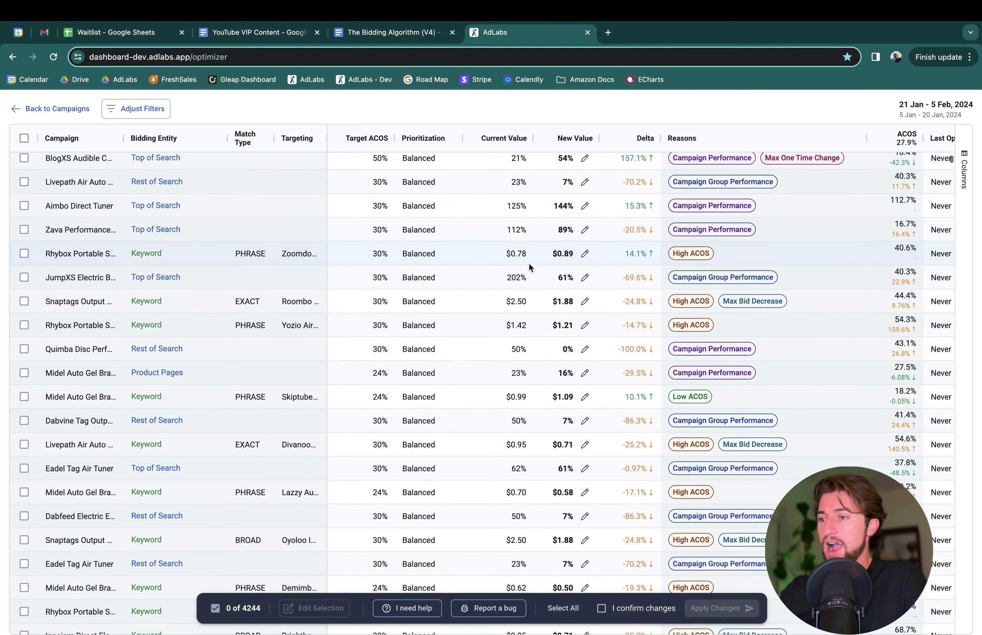
pyautogui.scroll(-3, 529, 262)
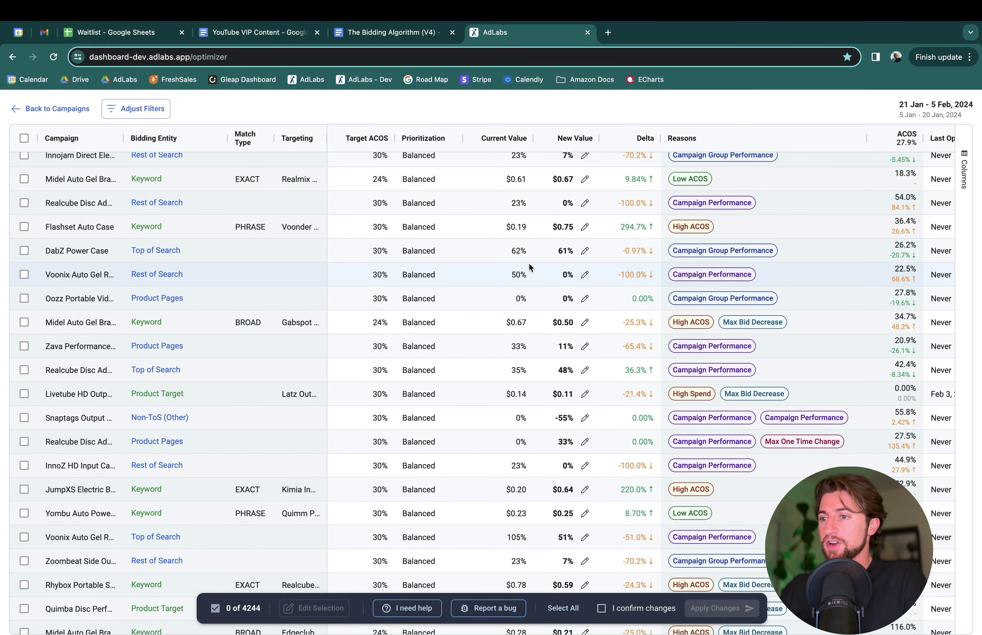
pyautogui.click(24, 137)
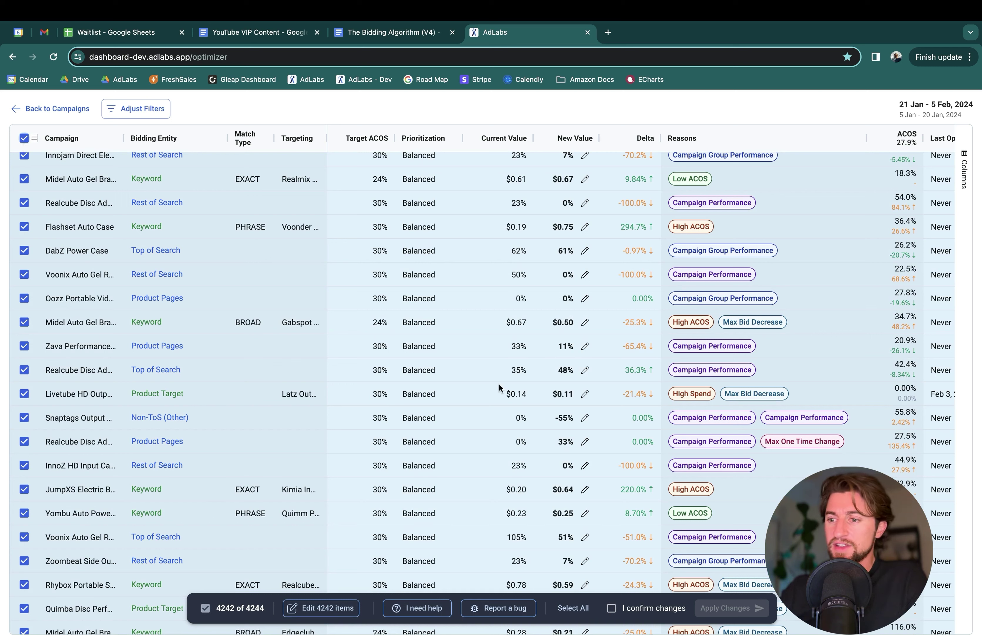
pyautogui.click(639, 612)
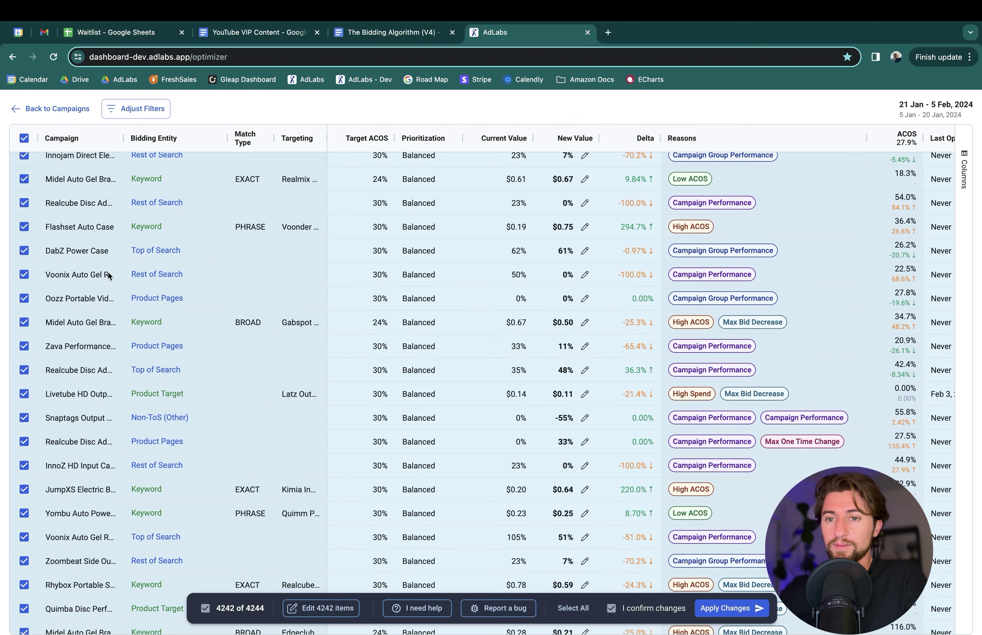
pyautogui.scroll(15, 105, 339)
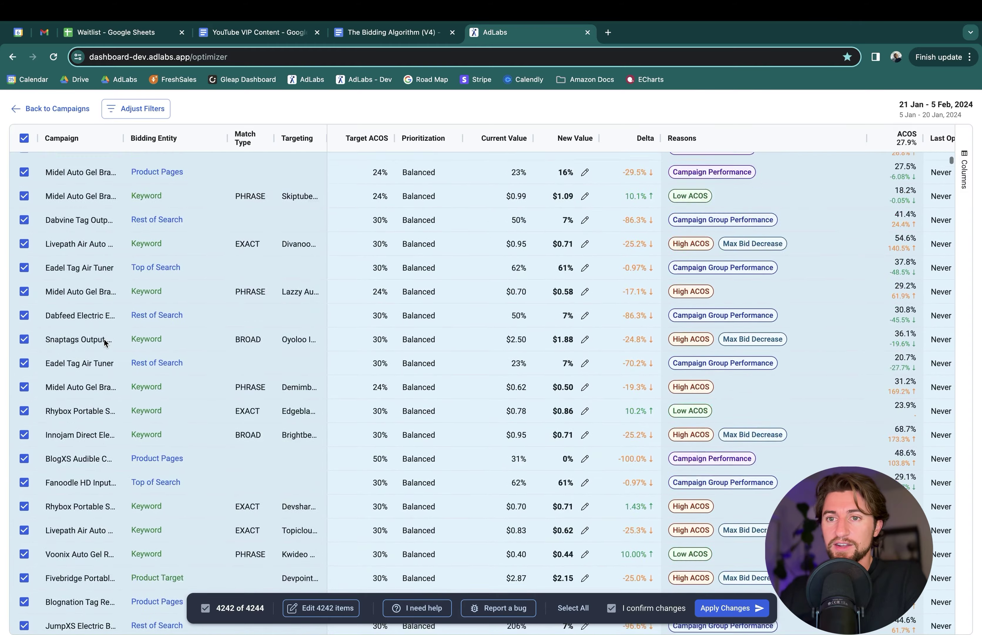
pyautogui.scroll(7, 104, 339)
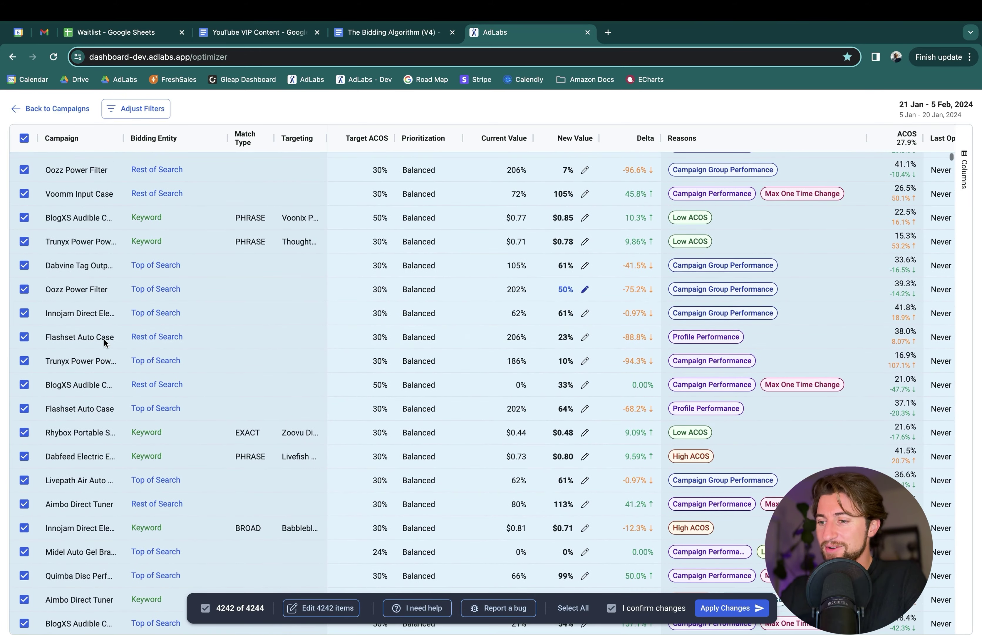
pyautogui.click(637, 608)
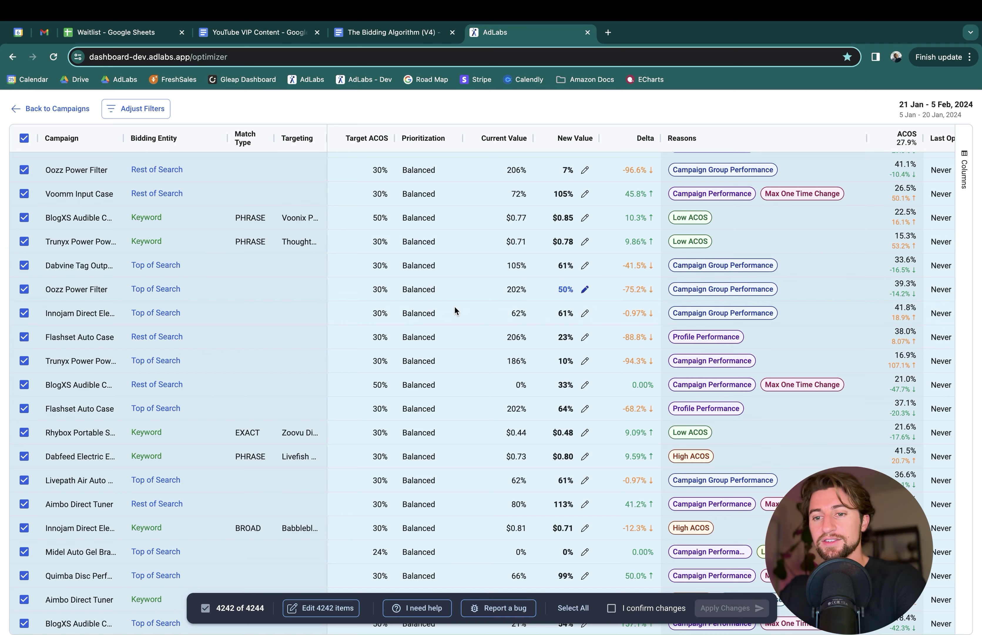
# Leave the optimization preview without applying changes and deselect all campaigns in the campaign list.
pyautogui.press('Escape')
pyautogui.scroll(-3, 455, 306)
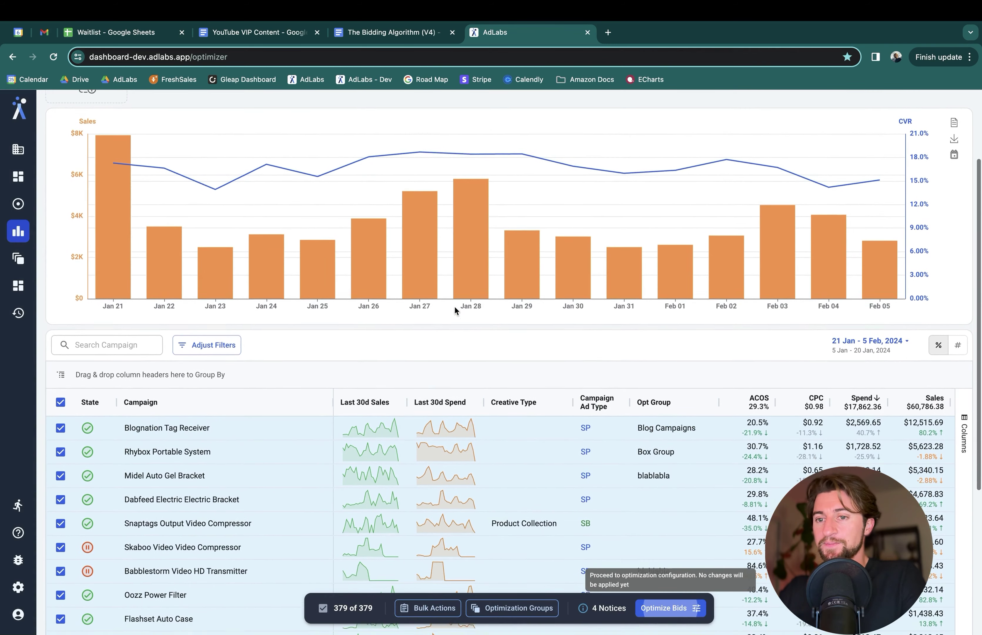
pyautogui.click(61, 397)
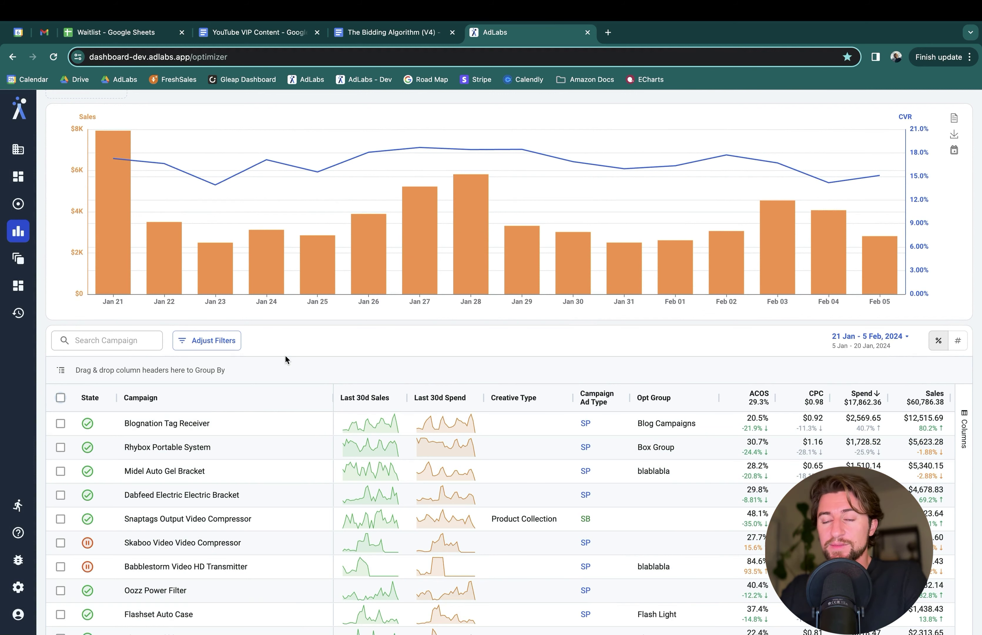
pyautogui.scroll(-1, 286, 360)
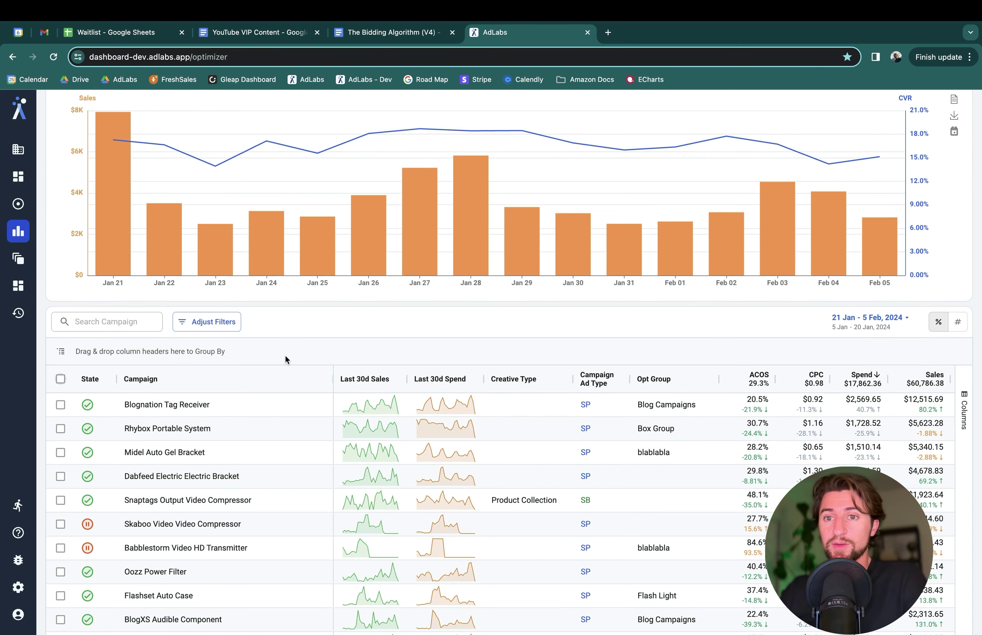
# Open the Time Machine history and bring up the revert confirmations for jobs 367 and 1387, cancelling each one.
pyautogui.moveTo(9, 318)
pyautogui.click(33, 314)
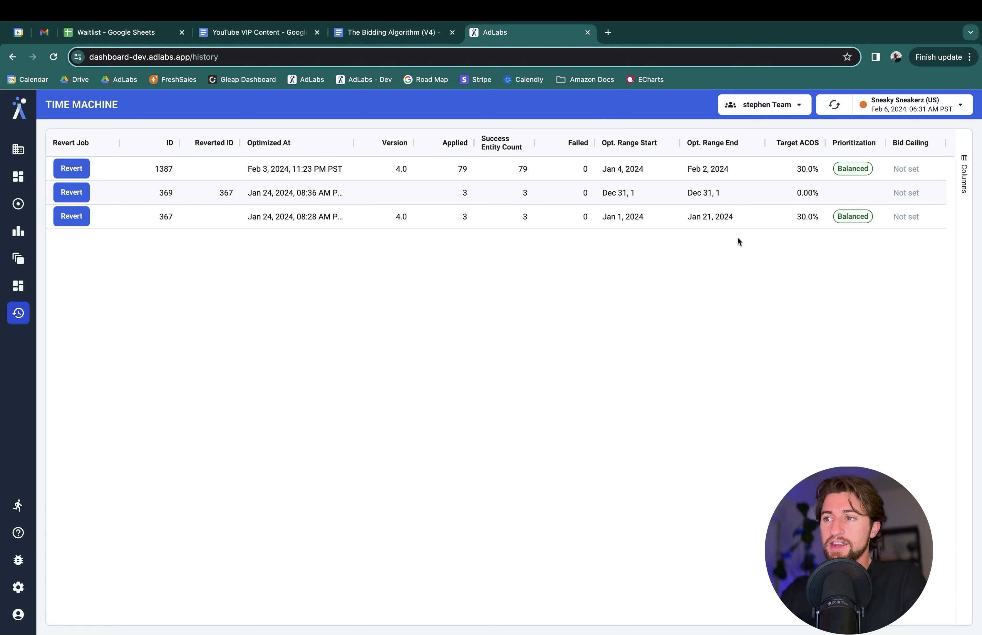
pyautogui.click(632, 213)
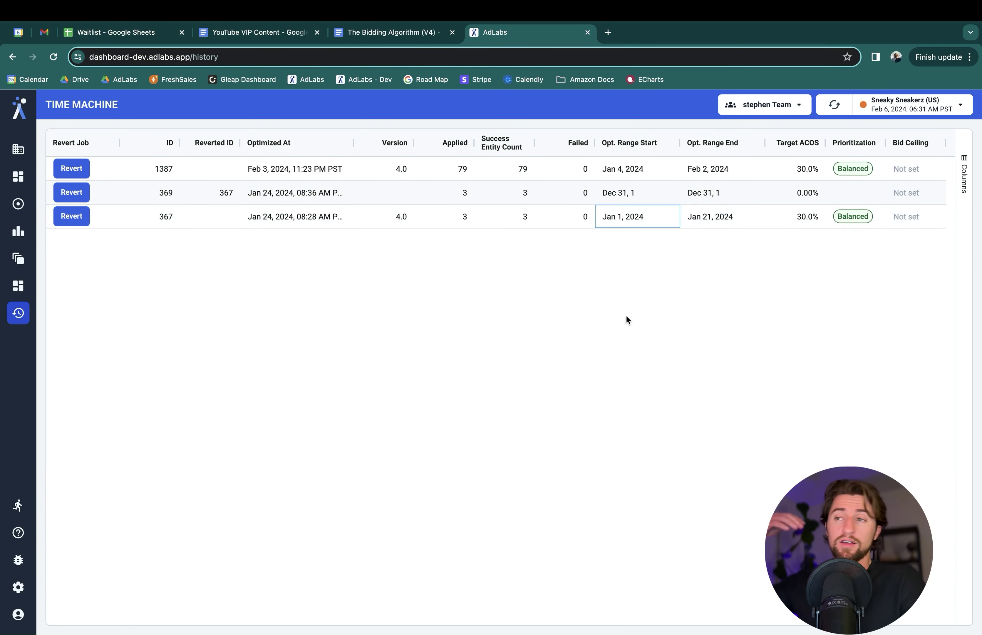
pyautogui.click(62, 217)
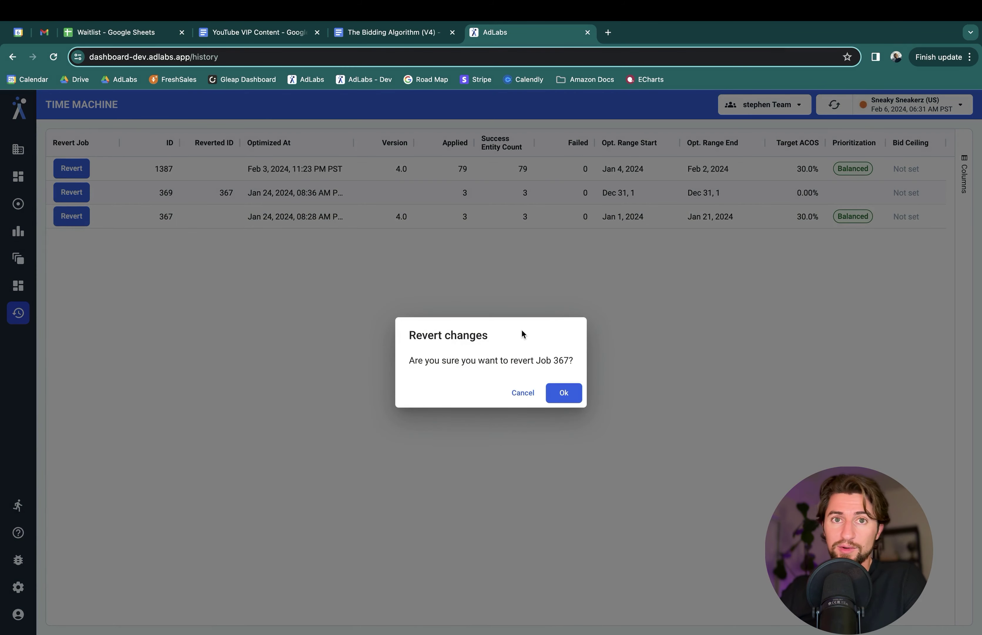
pyautogui.click(522, 392)
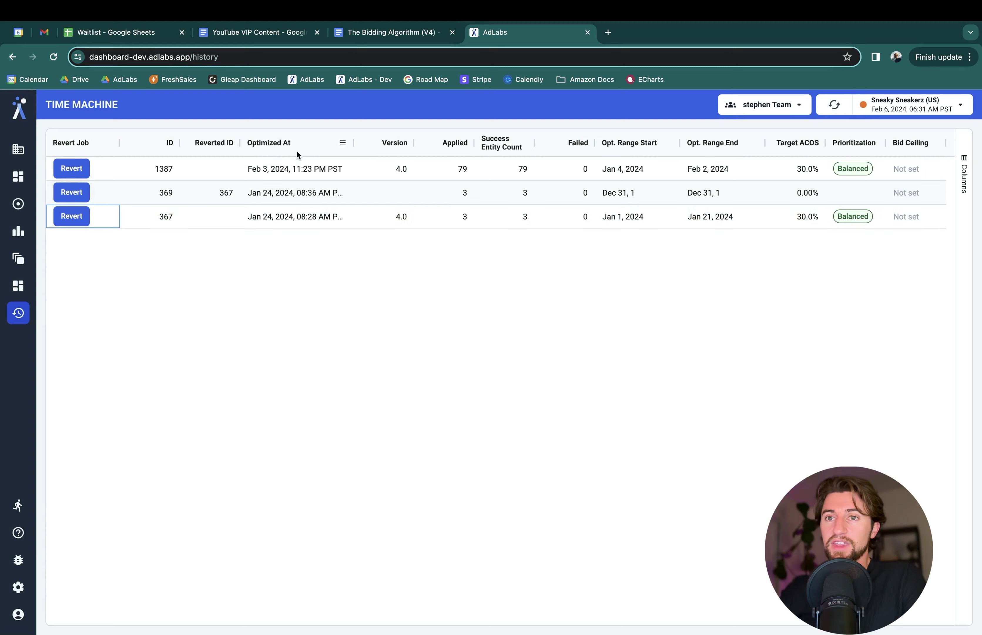
pyautogui.click(66, 167)
pyautogui.click(516, 395)
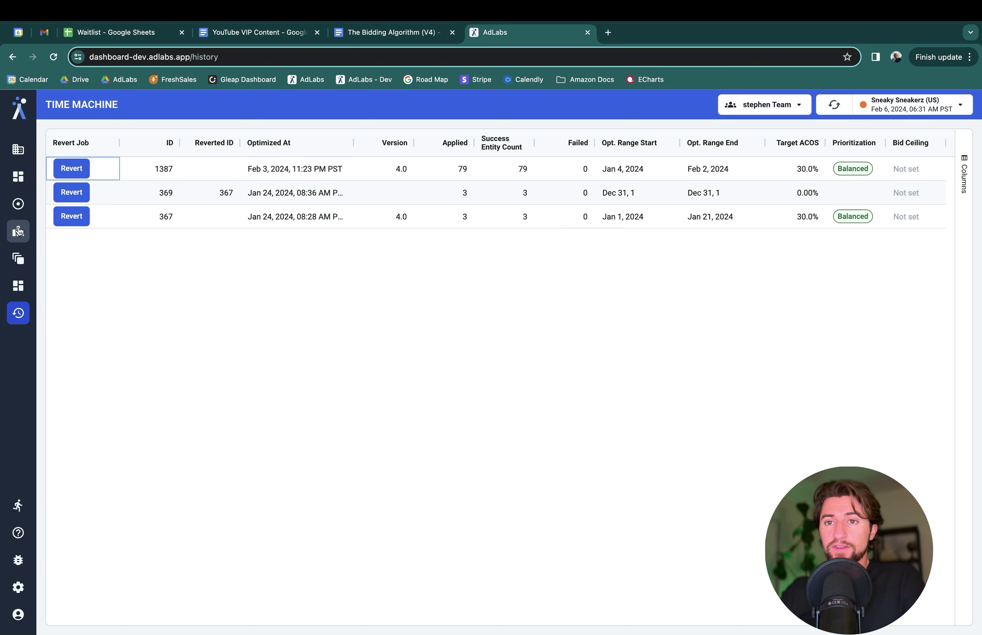
# Return to the Sponsored Products Bid Optimizer and look over its performance chart and campaign list.
pyautogui.click(36, 229)
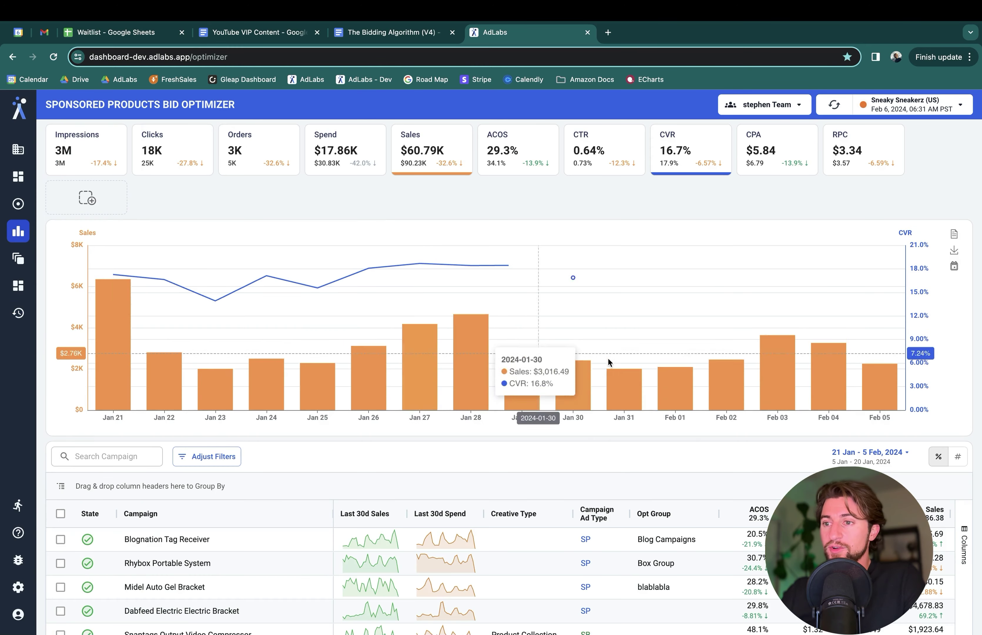
pyautogui.scroll(-5, 610, 358)
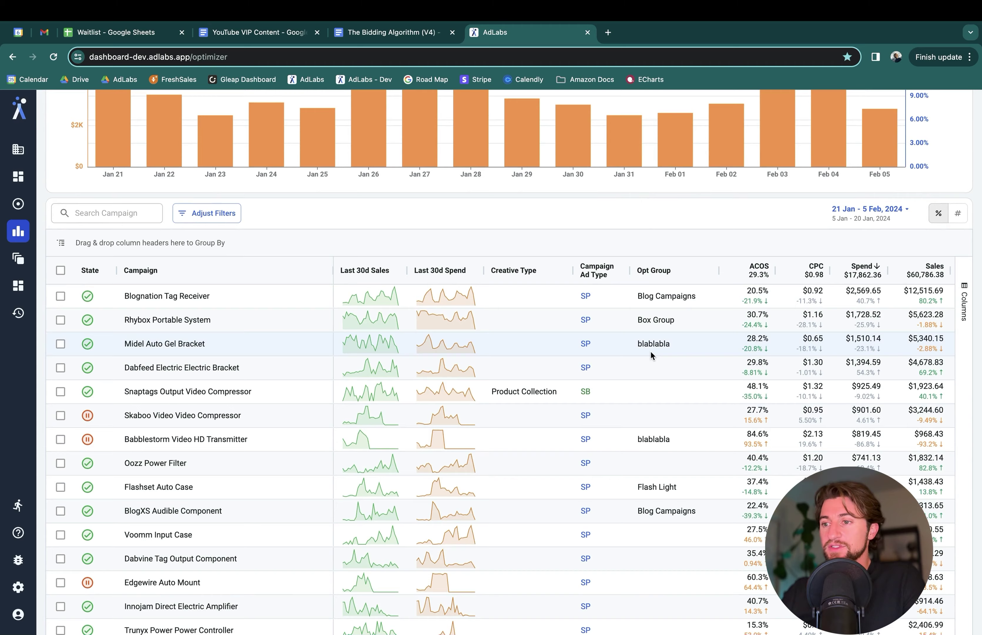
pyautogui.scroll(5, 650, 352)
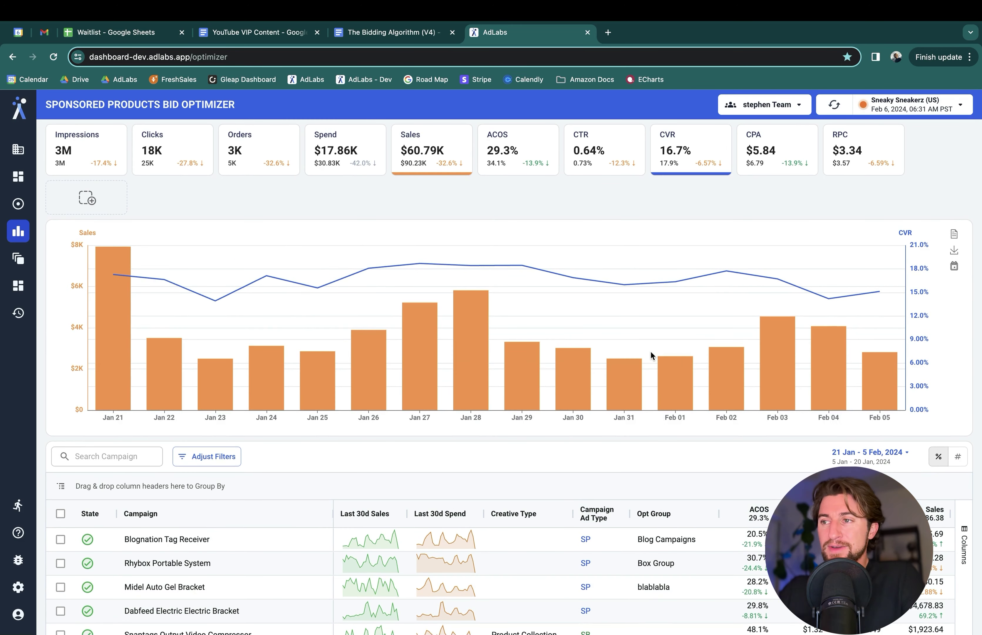
pyautogui.scroll(-6, 651, 350)
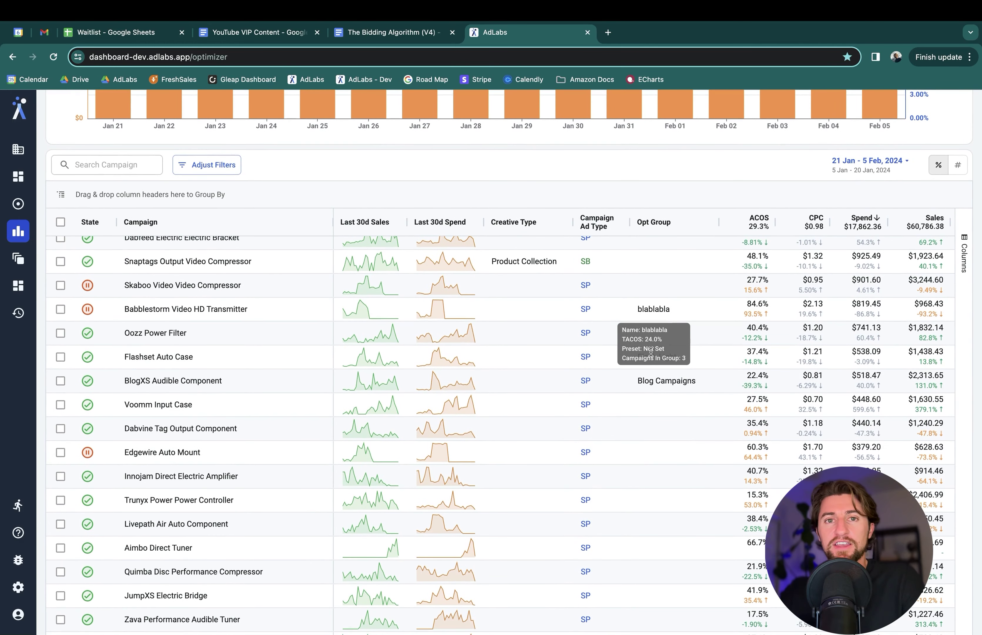
# Find the AdLabs "White Box" Bidding Algorithm collection in the help center and skim the article "How Does AdLabs Calculate Bids?".
pyautogui.click(21, 537)
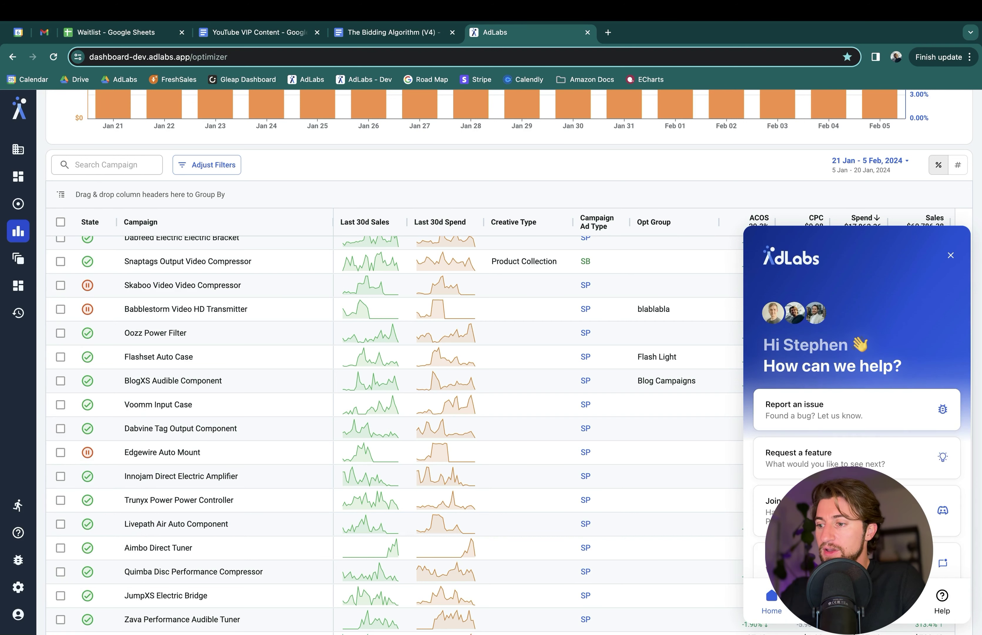
pyautogui.click(856, 602)
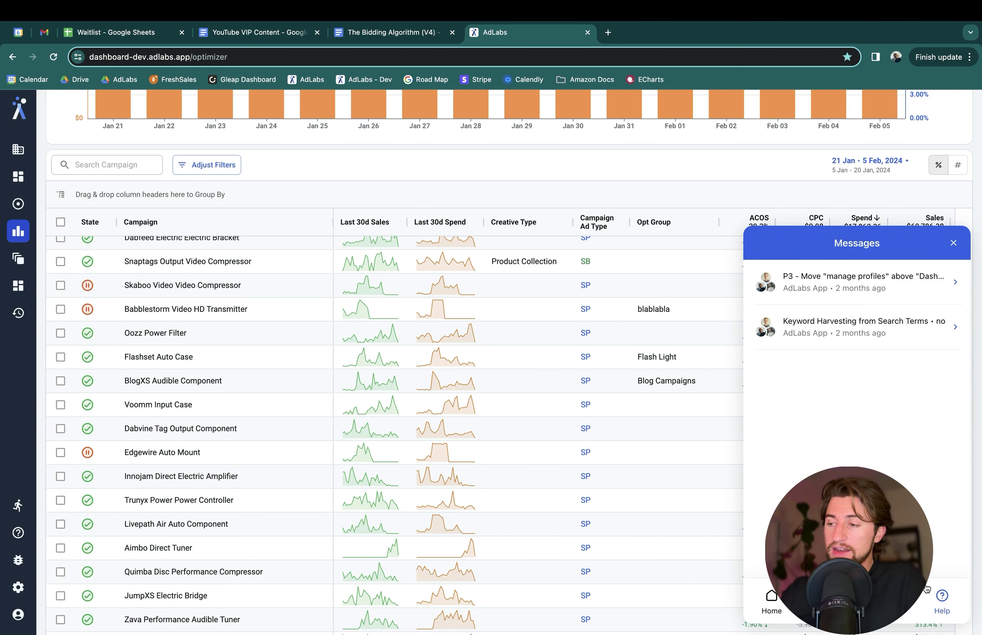
pyautogui.click(945, 598)
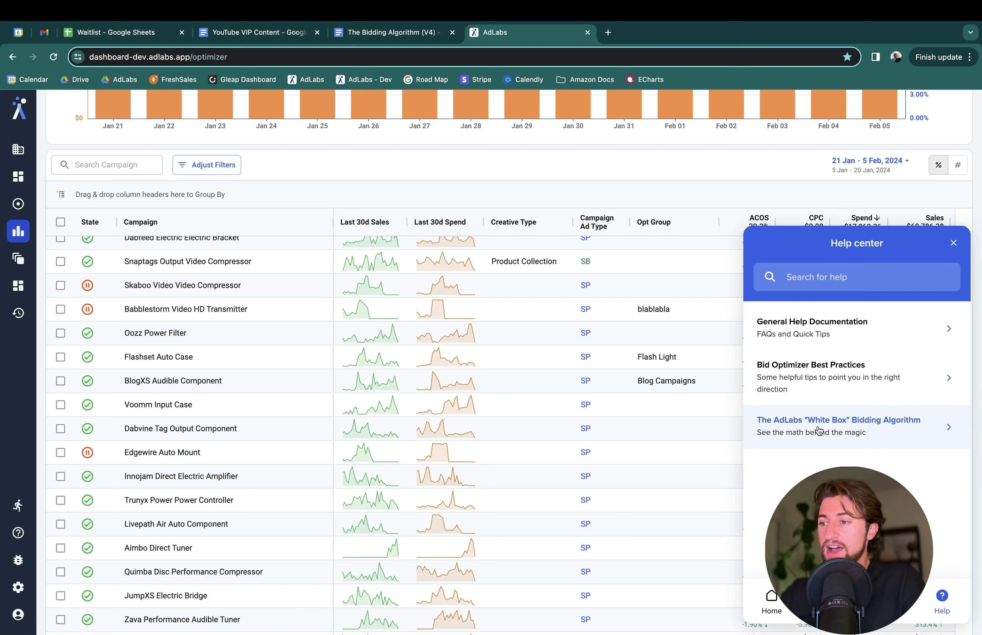
pyautogui.click(894, 432)
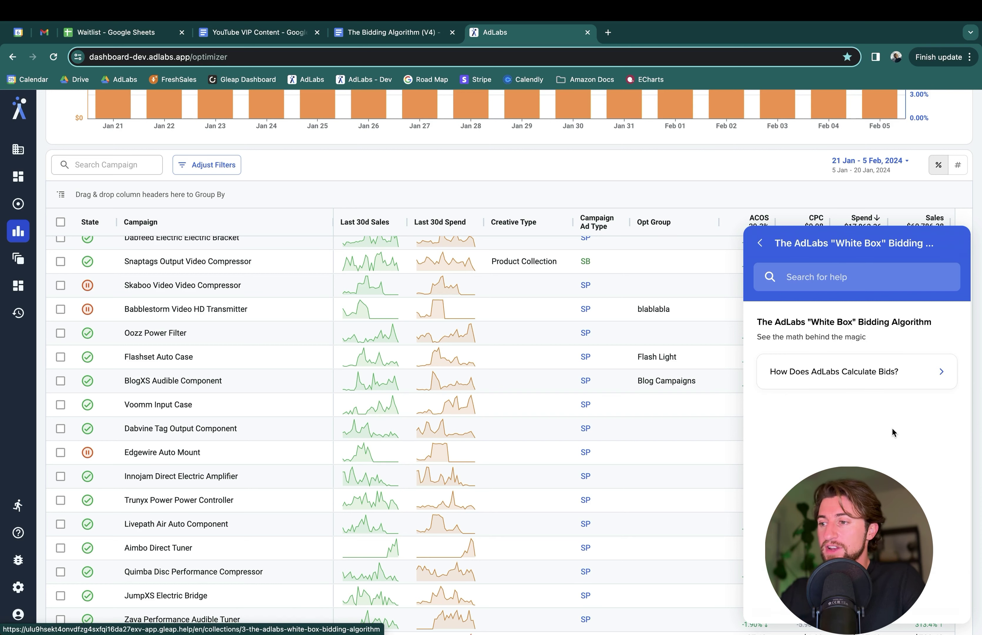
pyautogui.click(809, 380)
pyautogui.scroll(-20, 727, 388)
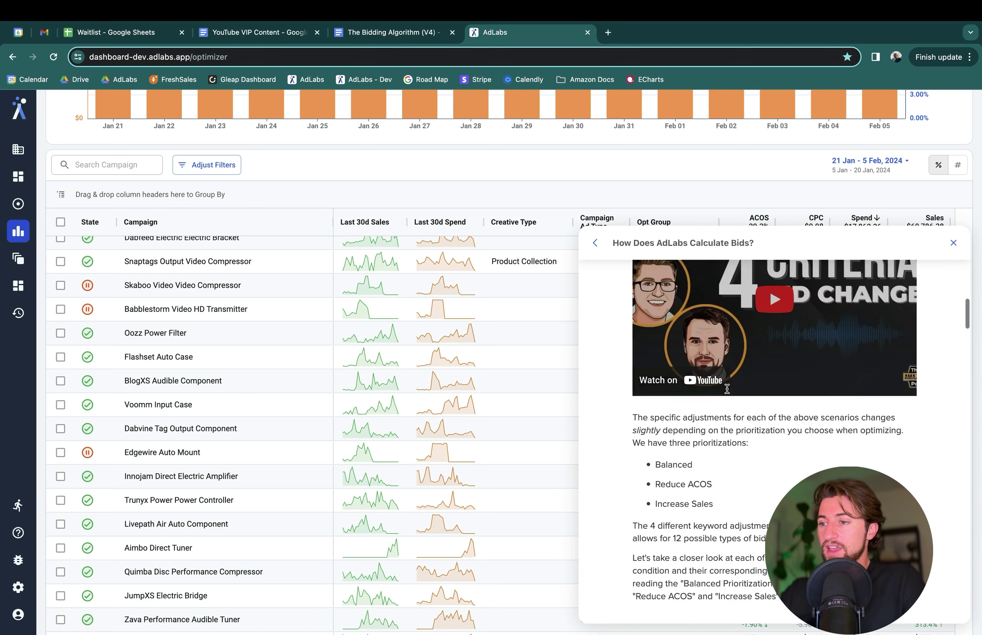
pyautogui.scroll(20, 727, 388)
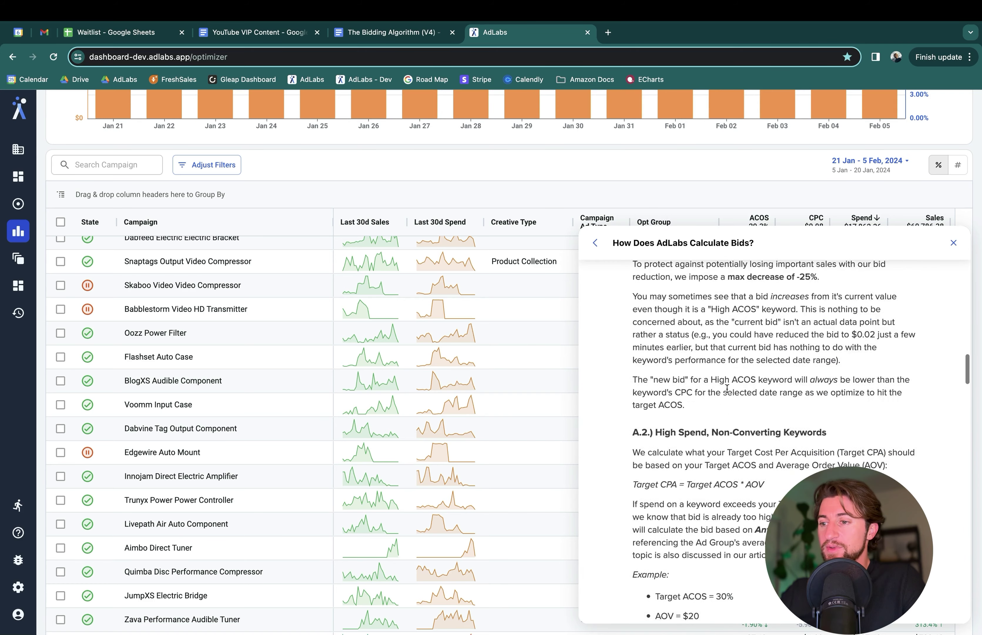